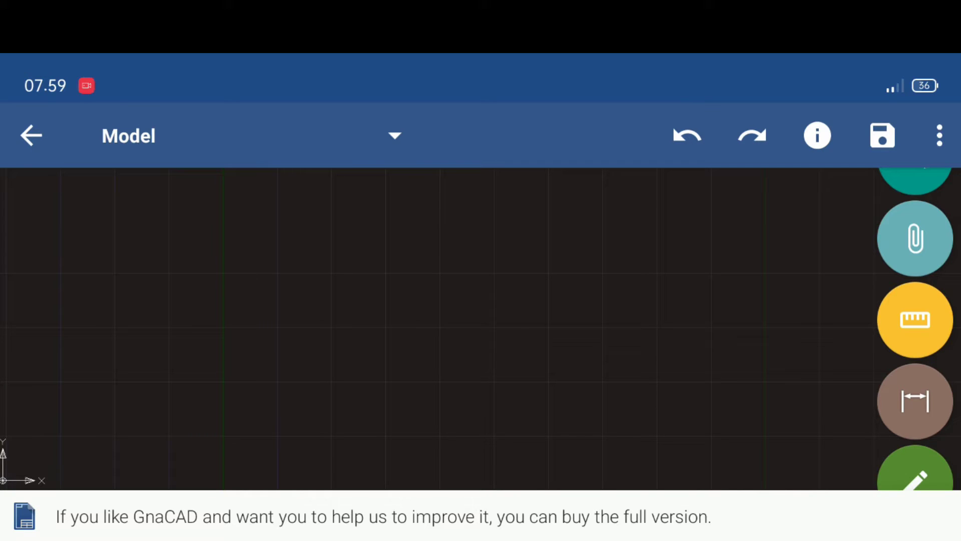
Browse the display, view settings and preset 3D views without changing anything
scroll(496, 335, "down", 1)
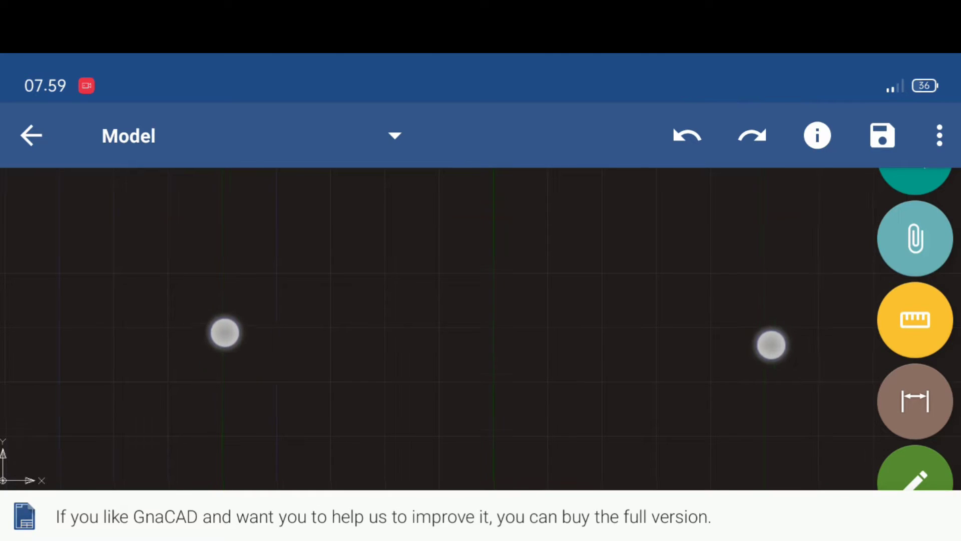
left_click_drag(931, 380, 935, 204)
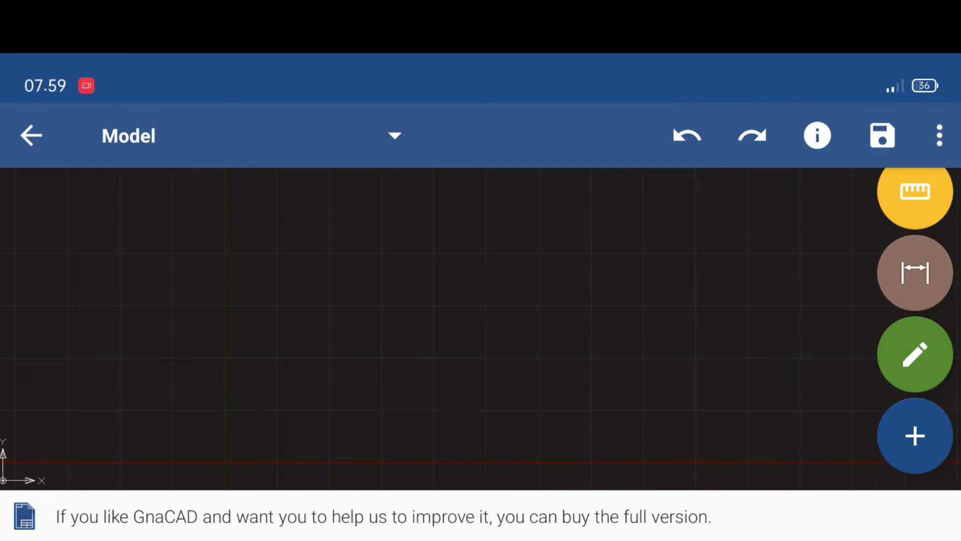
left_click(939, 134)
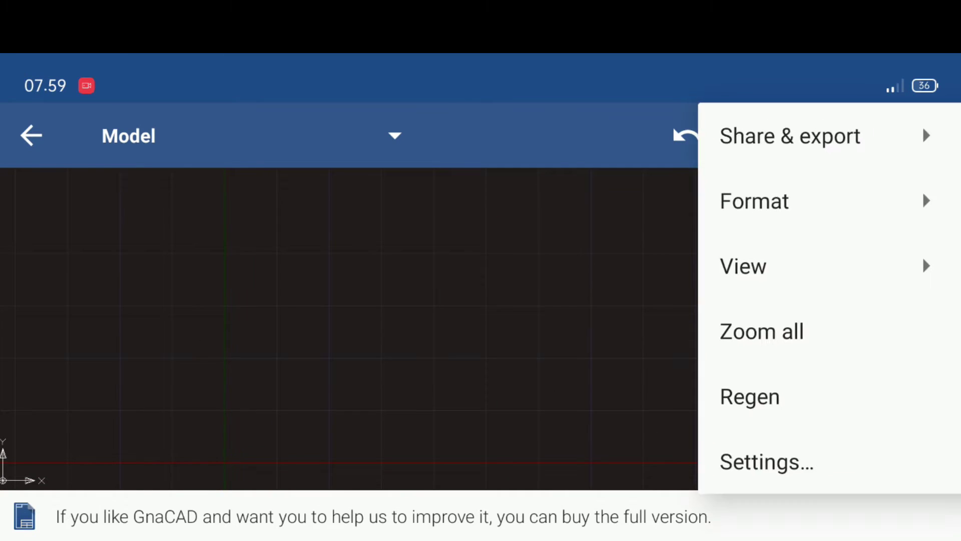
left_click(927, 270)
left_click_drag(896, 276, 925, 212)
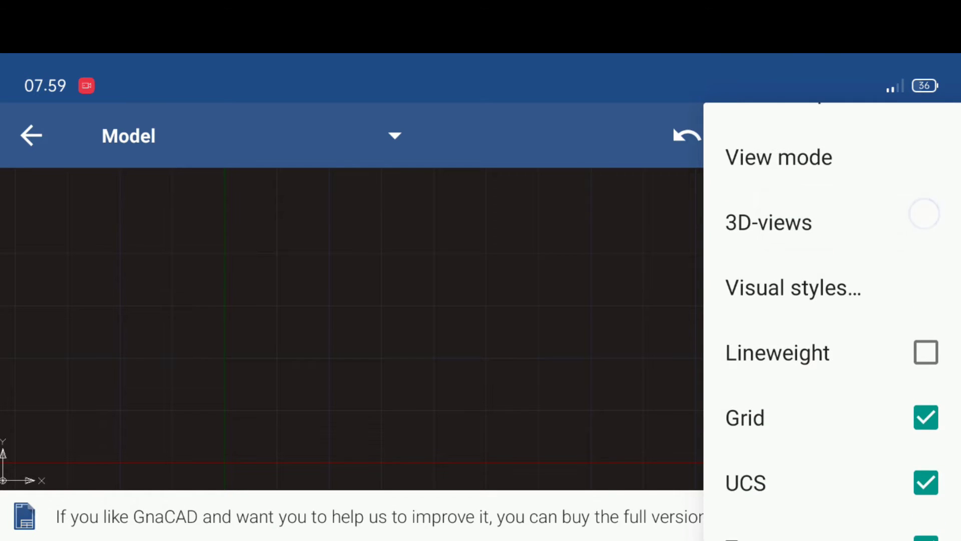
left_click(925, 216)
left_click_drag(225, 365, 225, 294)
left_click(161, 178)
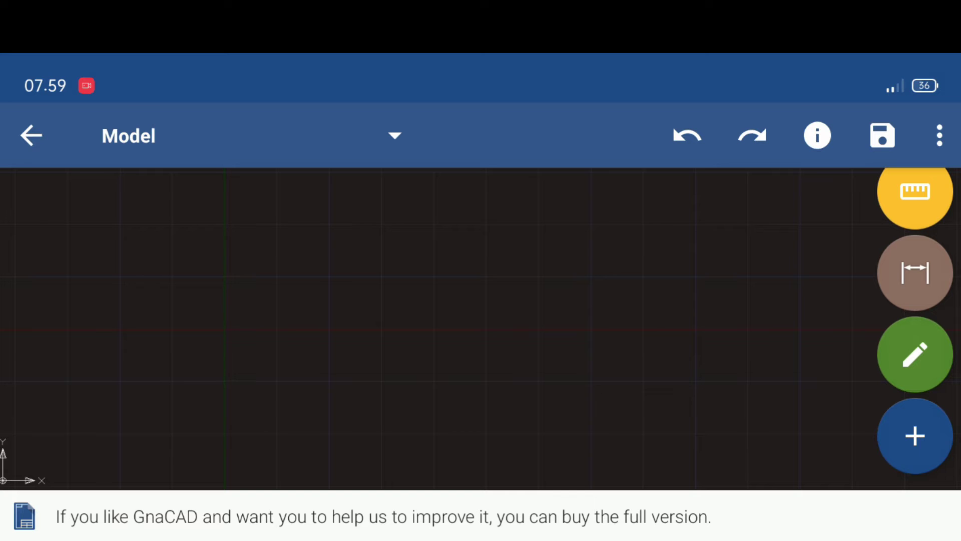
Draw a 500 mm horizontal base line
left_click(915, 434)
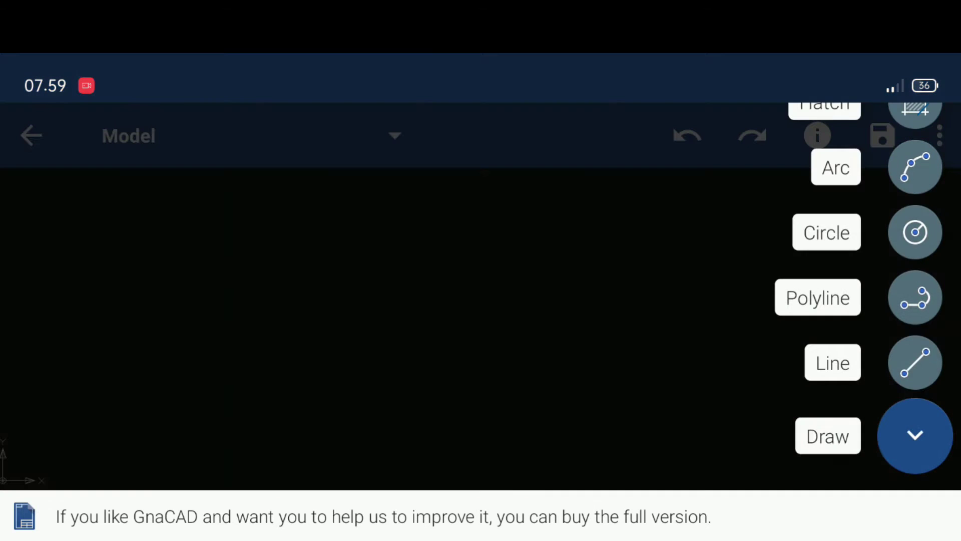
left_click(916, 364)
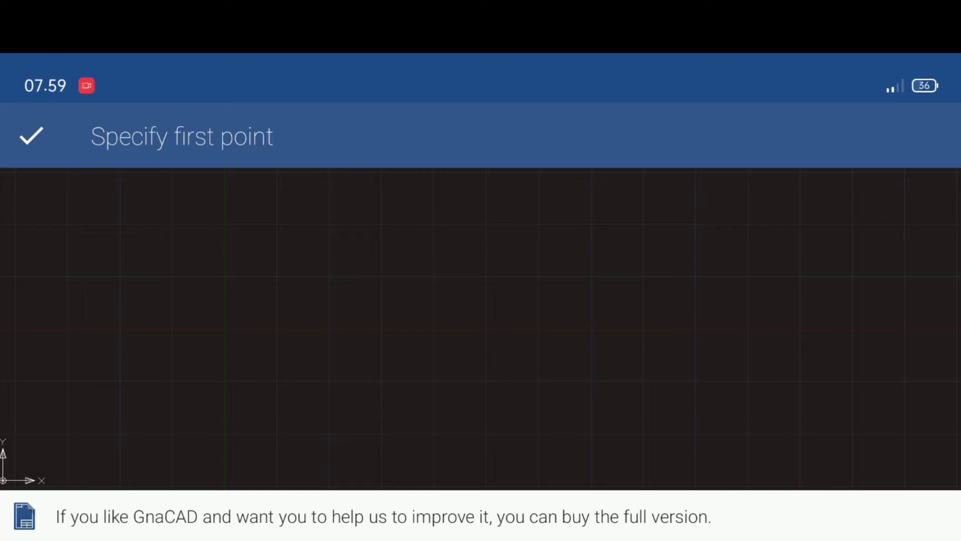
left_click(276, 378)
left_click(748, 377)
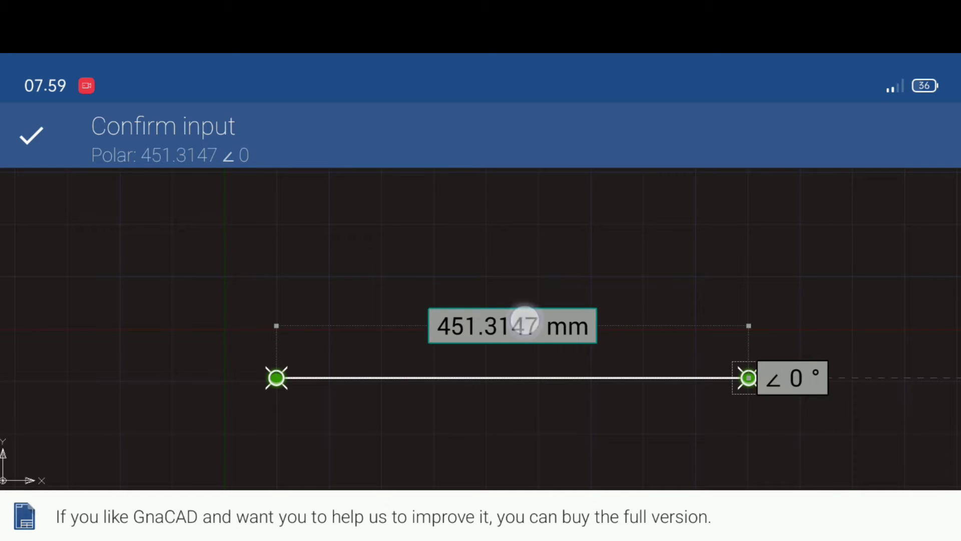
left_click(524, 321)
left_click(326, 395)
left_click(354, 502)
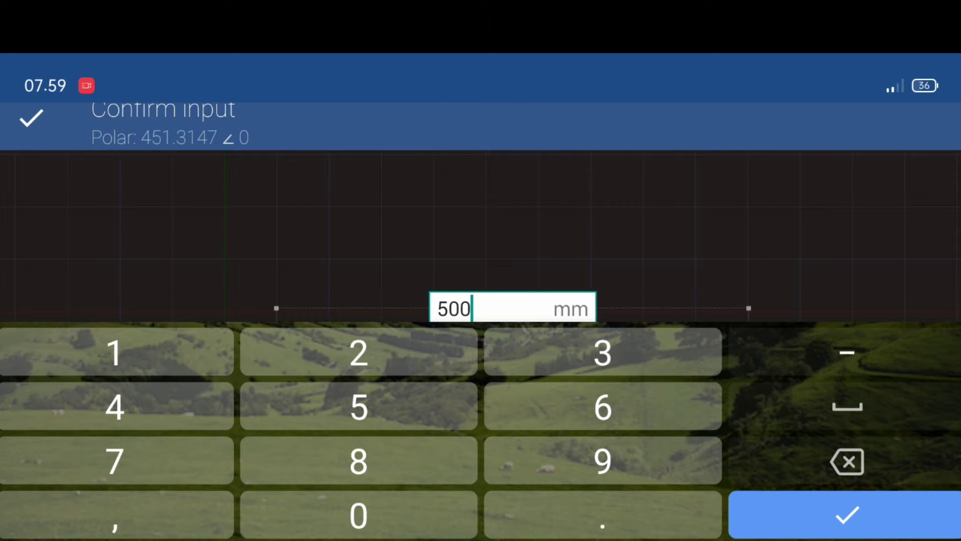
left_click(883, 522)
scroll(499, 345, "down", 2)
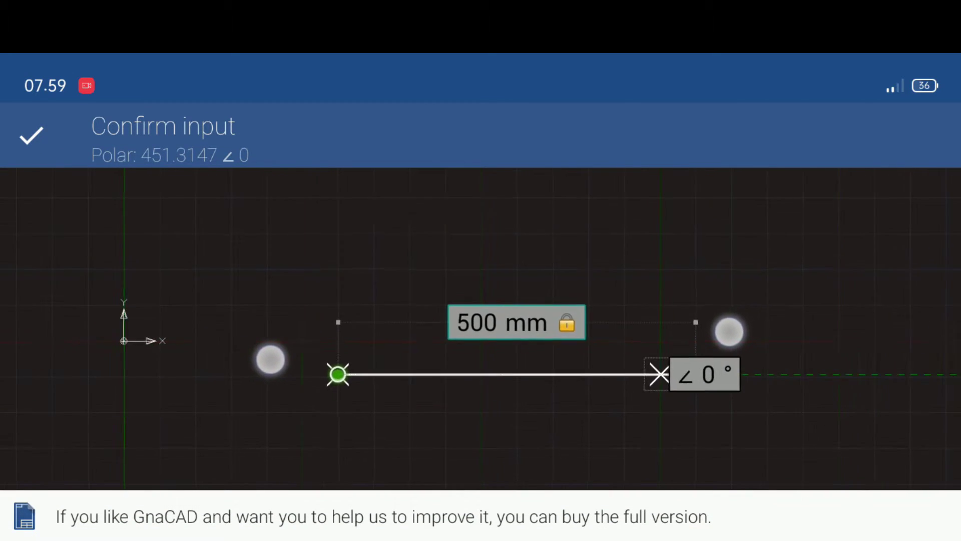
left_click_drag(223, 358, 240, 369)
left_click(16, 129)
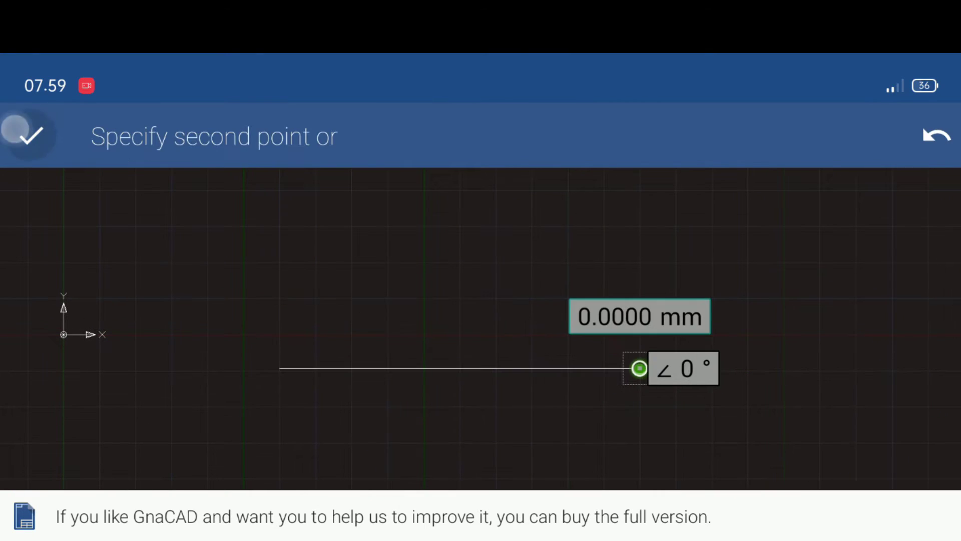
left_click(16, 131)
Draw a 500 mm vertical line up from the base line's midpoint
left_click(915, 435)
left_click(915, 373)
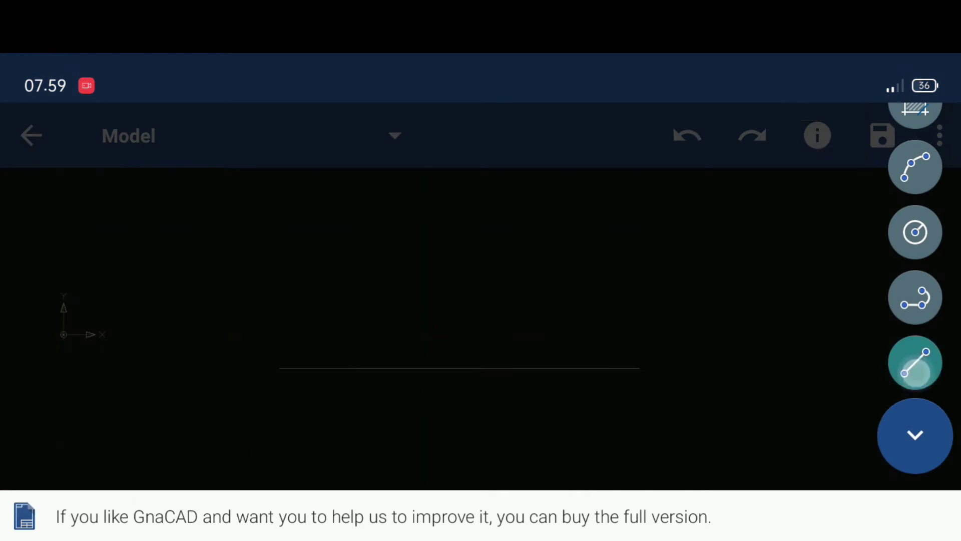
left_click_drag(206, 388, 243, 408)
scroll(465, 373, "down", 2)
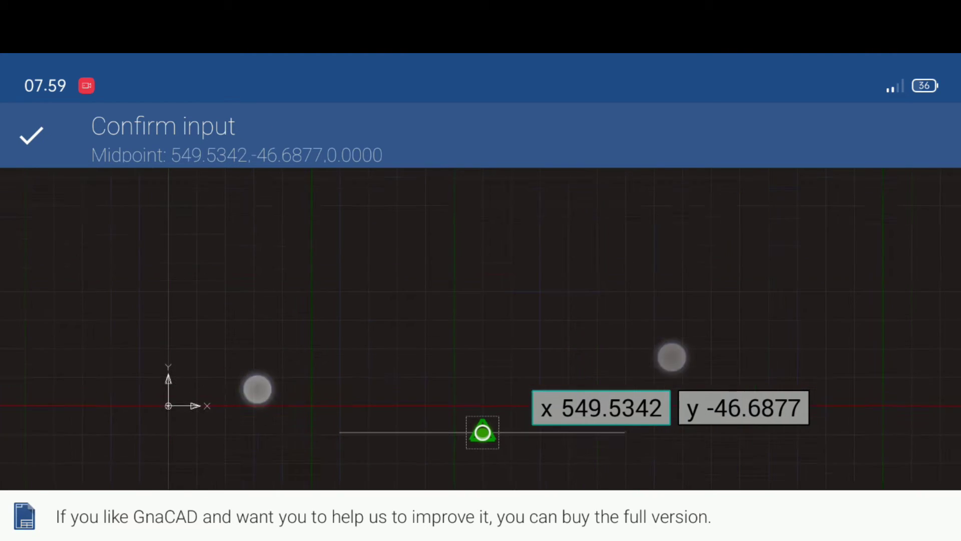
left_click(482, 214)
left_click(402, 326)
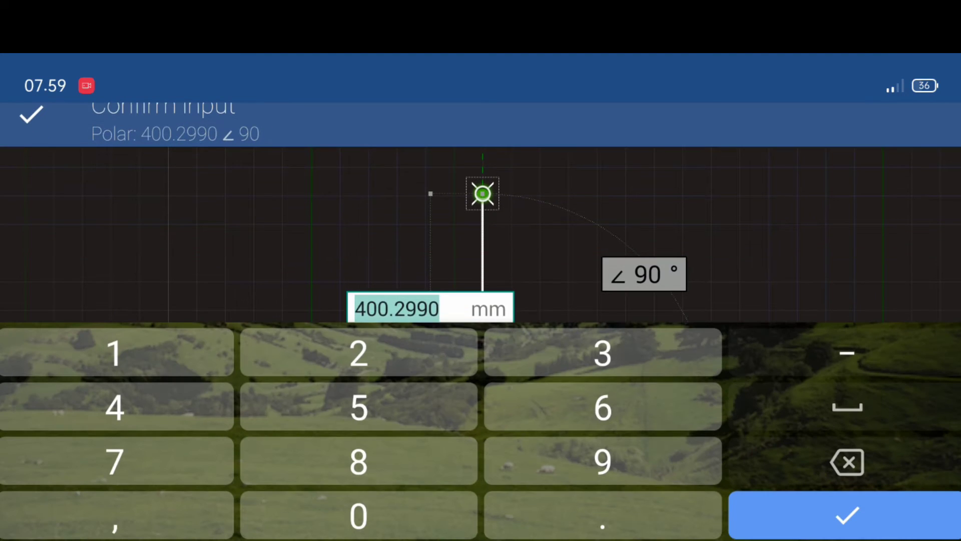
left_click(311, 406)
left_click(330, 510)
left_click(896, 521)
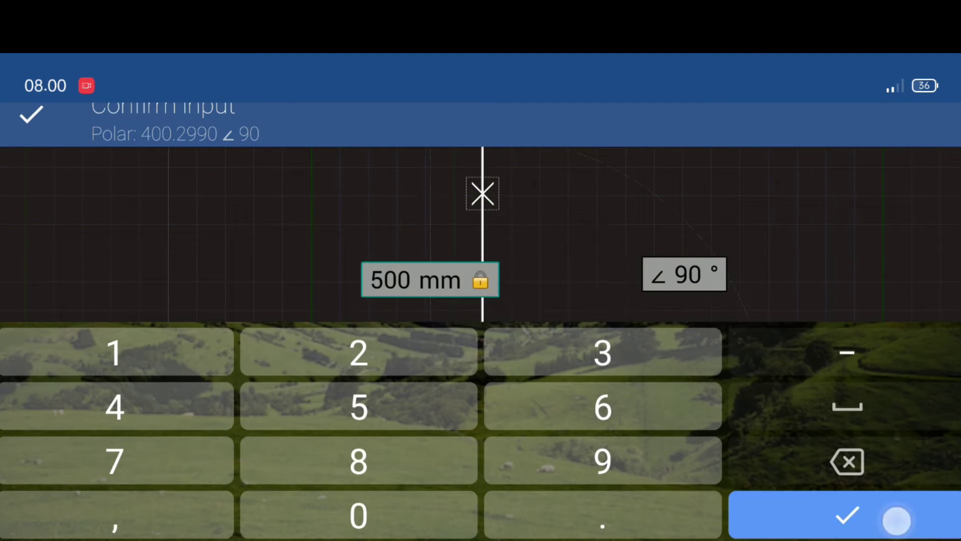
Draw the two sloping sides from the top vertex to both base ends
left_click(625, 443)
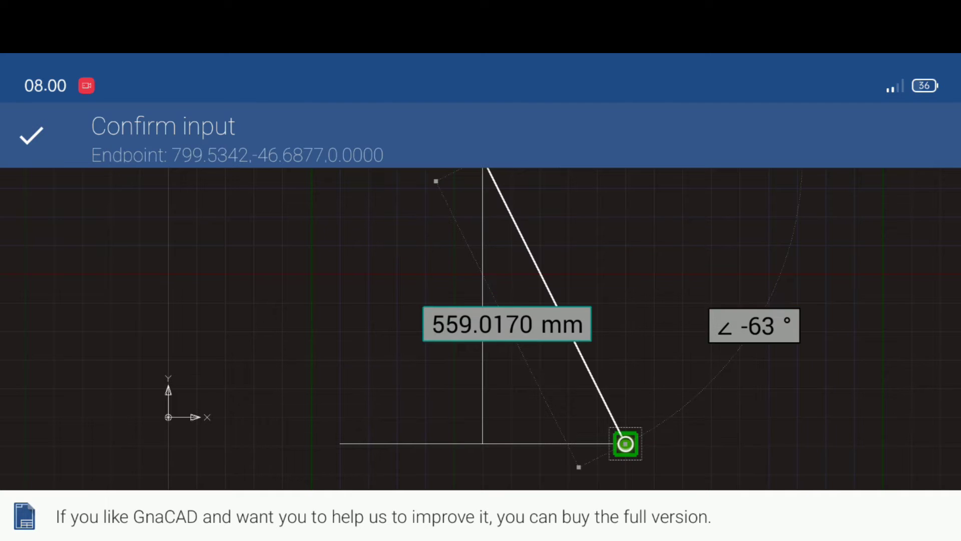
left_click(31, 135)
scroll(475, 306, "down", 1)
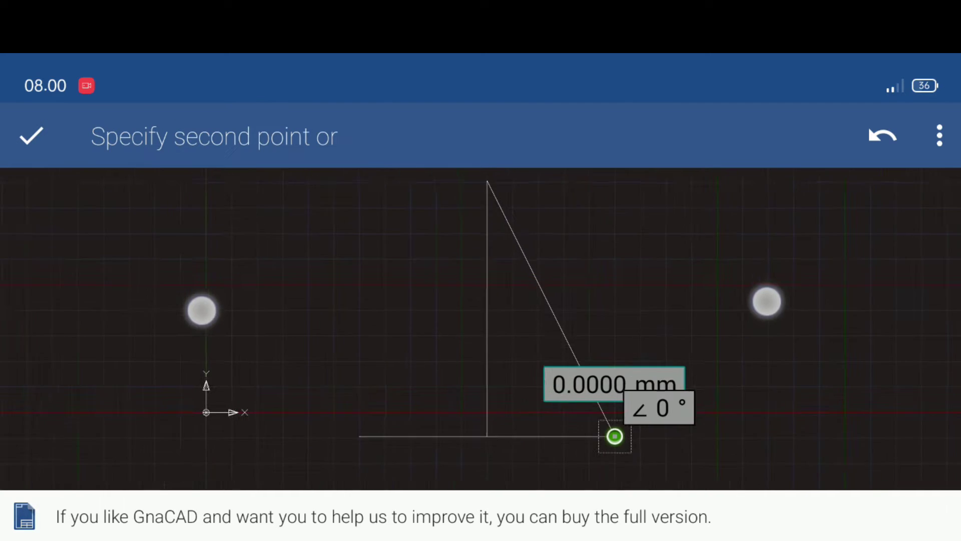
left_click(31, 135)
left_click(927, 372)
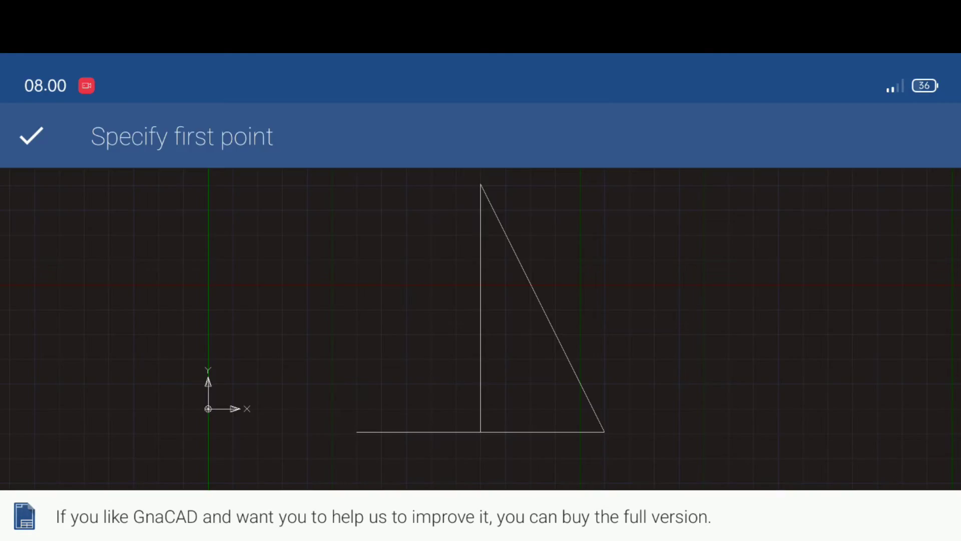
left_click(481, 184)
left_click(357, 431)
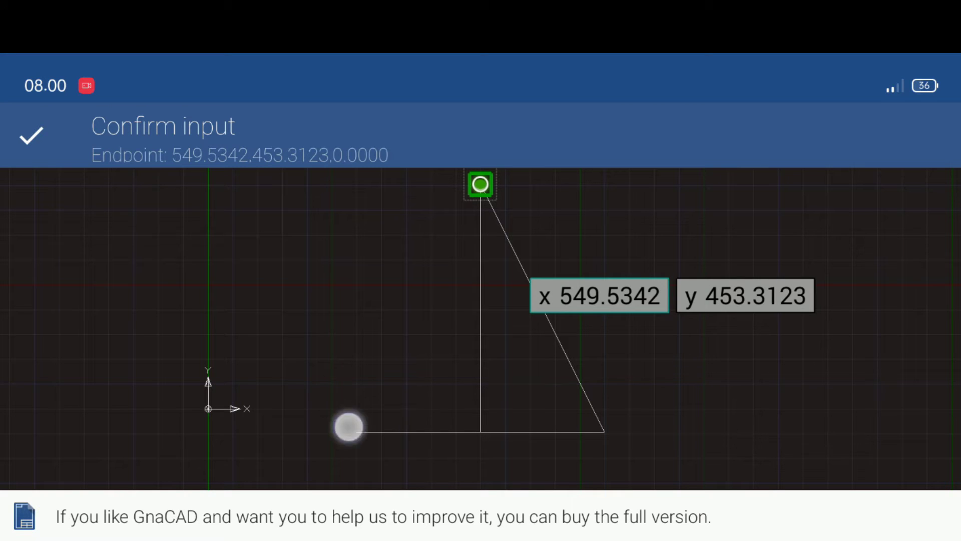
left_click(31, 135)
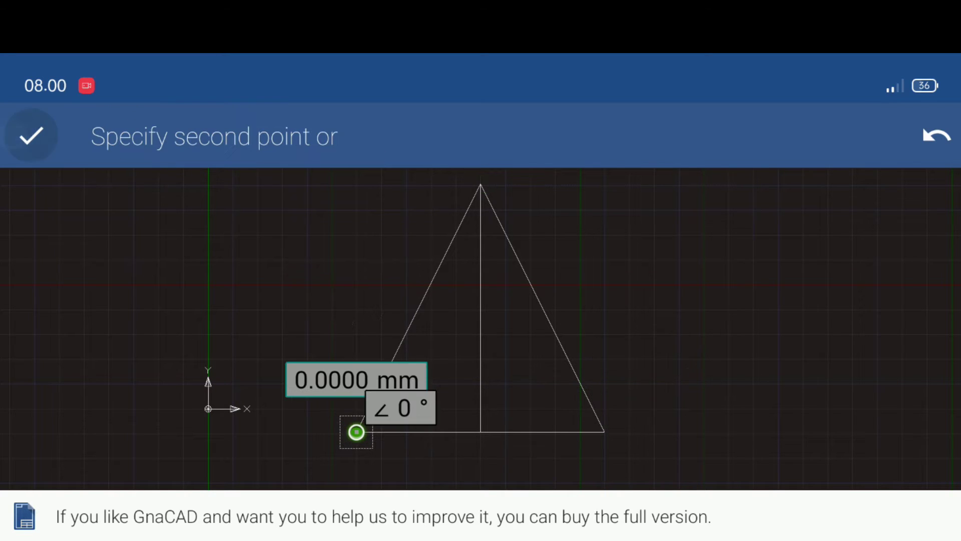
left_click(31, 135)
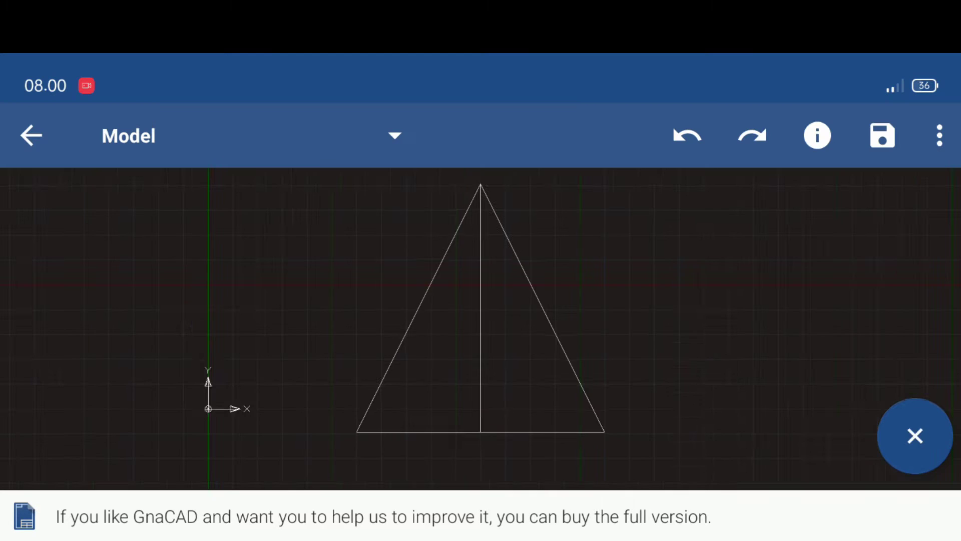
scroll(464, 332, "up", 1)
Delete the triangle's vertical centre line
left_click(487, 337)
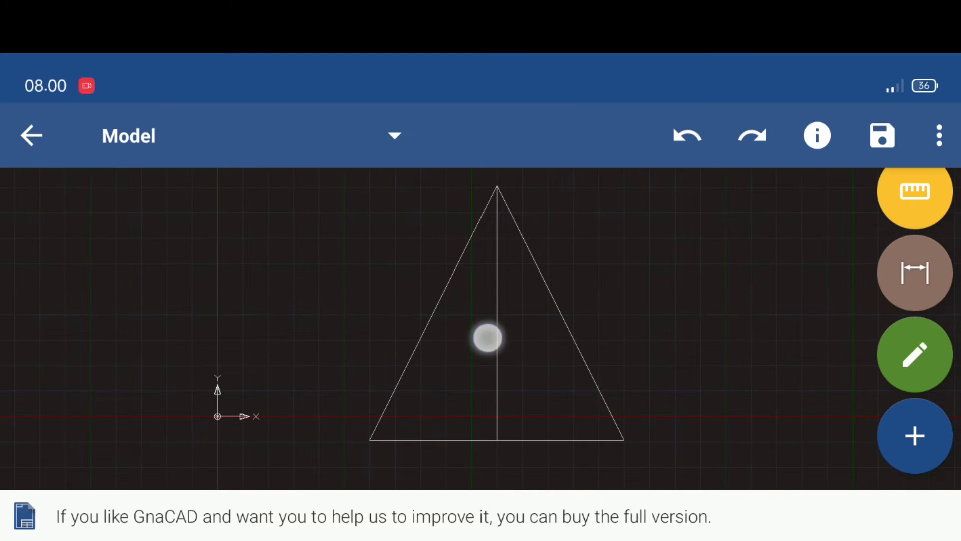
left_click(940, 130)
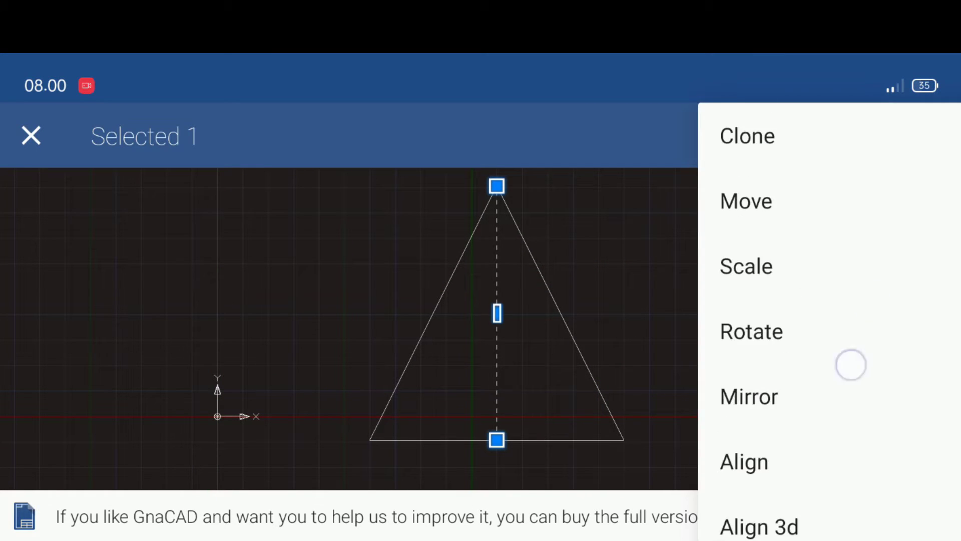
left_click_drag(849, 364, 849, 215)
left_click(802, 497)
scroll(450, 352, "down", 1)
scroll(449, 352, "down", 2)
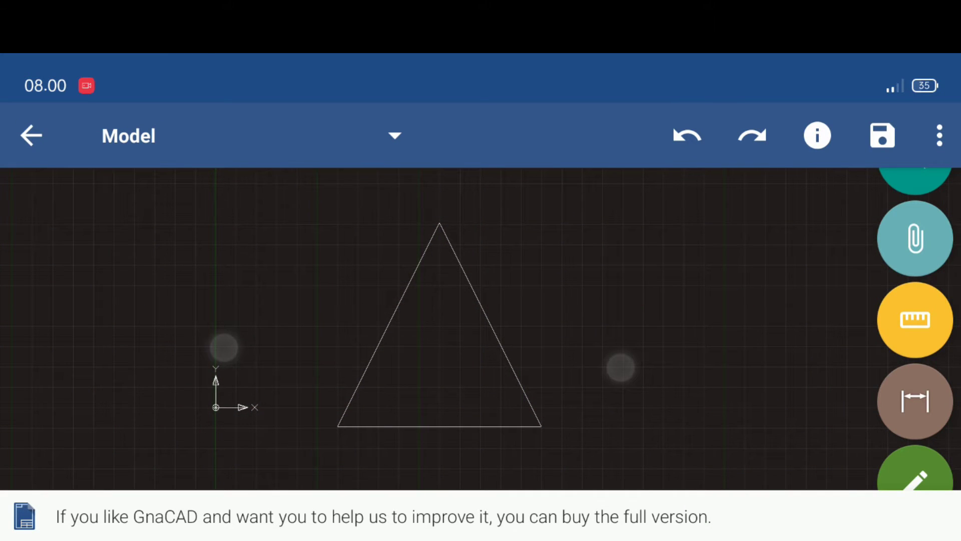
Fill the triangle with the SOLID hatch pattern
left_click(915, 444)
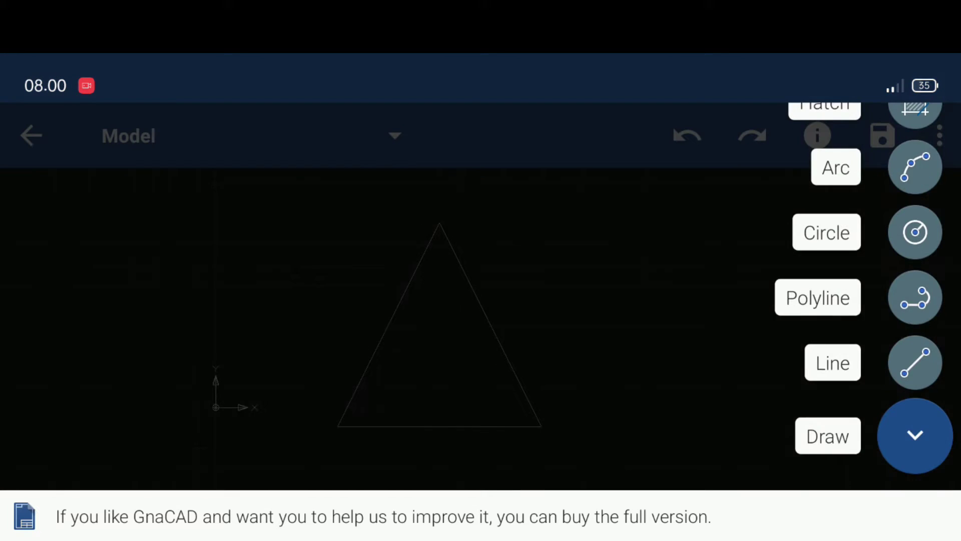
left_click_drag(920, 265, 918, 441)
left_click(914, 281)
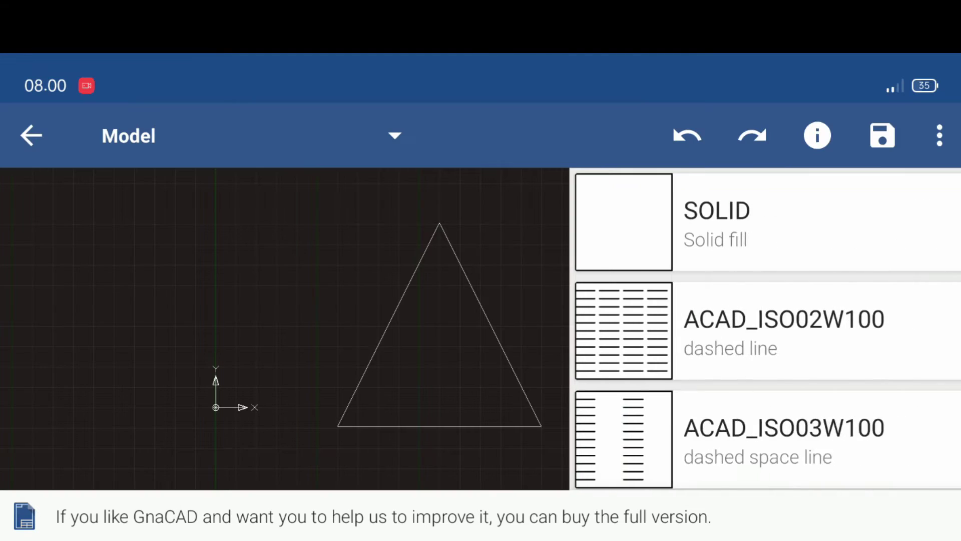
left_click(650, 222)
left_click(446, 337)
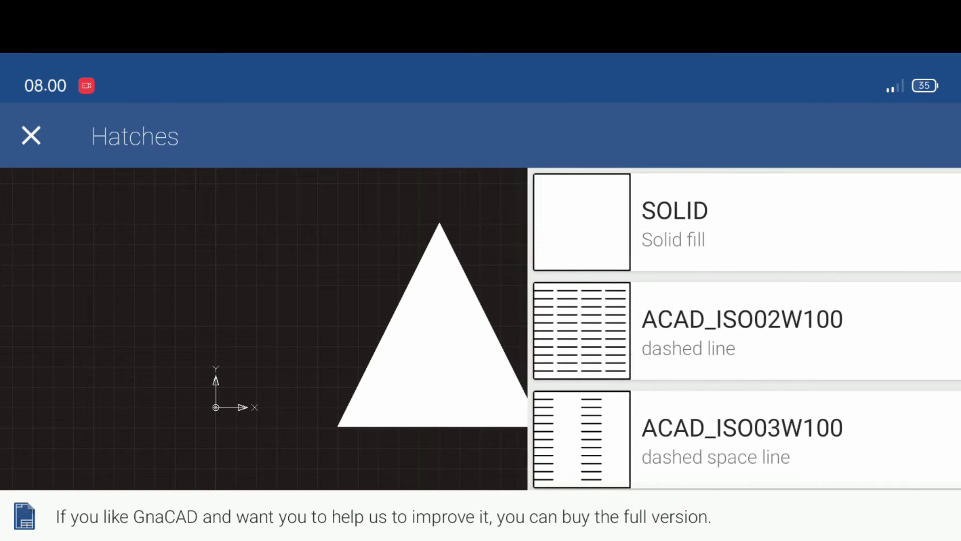
left_click(31, 135)
Cancel the save-changes prompt twice to stay in the drawing
left_click(31, 136)
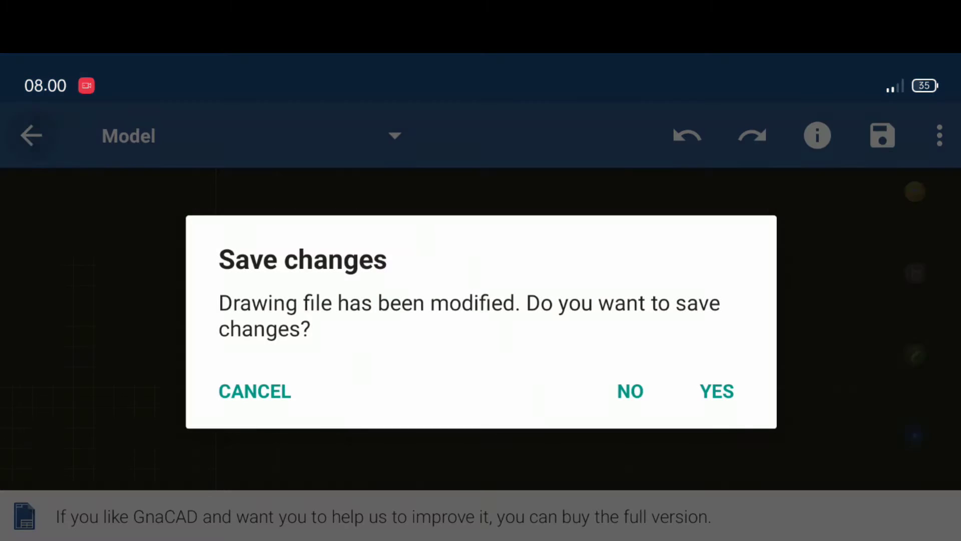
left_click(254, 391)
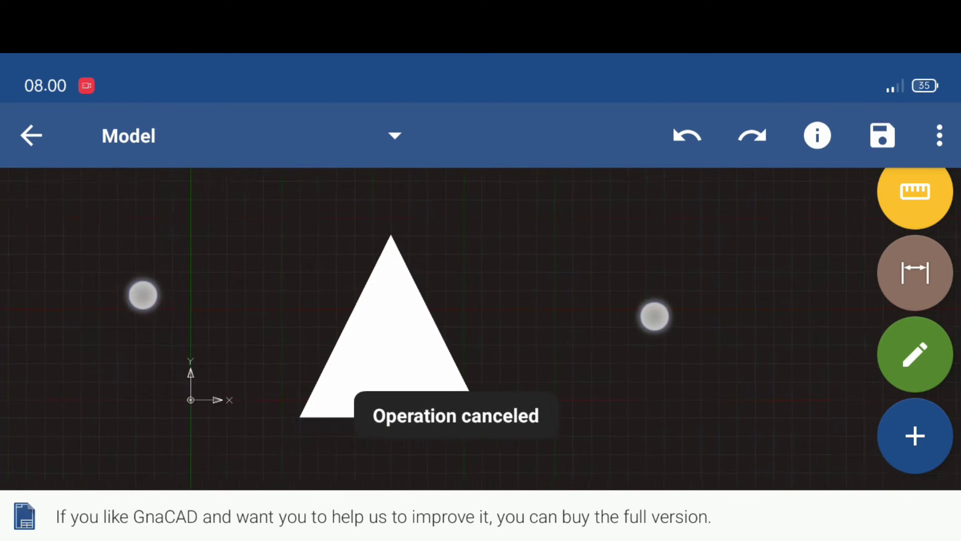
left_click(31, 135)
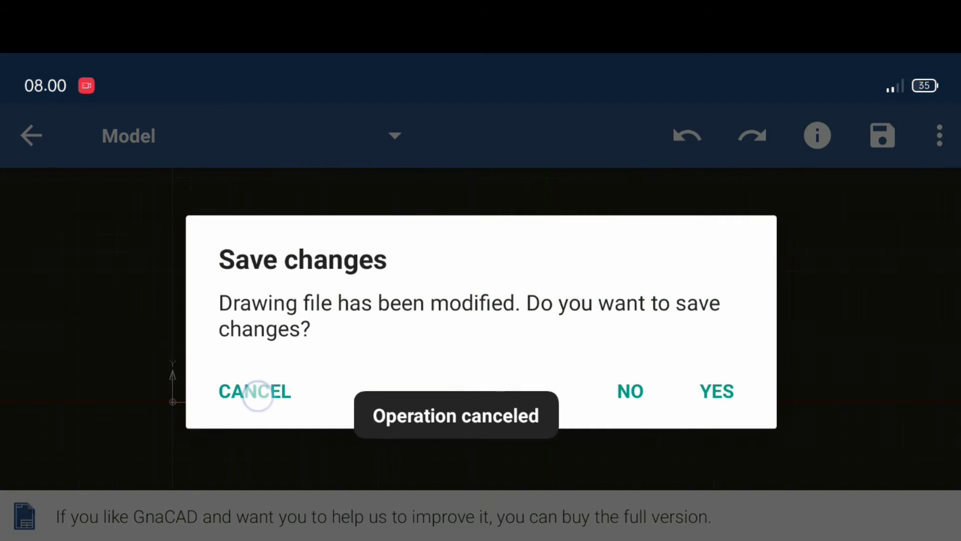
left_click(257, 396)
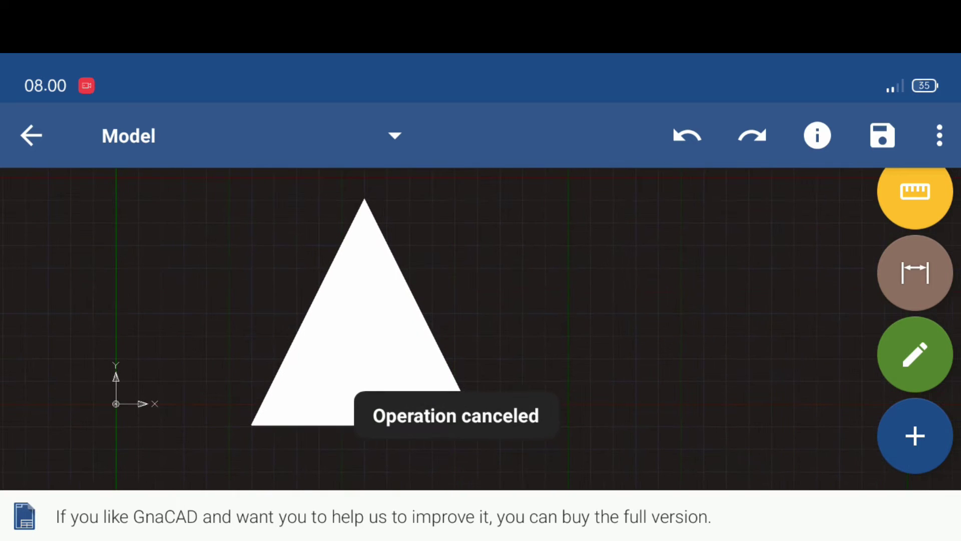
Try a two horizontal viewport layout, then undo back to a single view
left_click(946, 128)
left_click(926, 266)
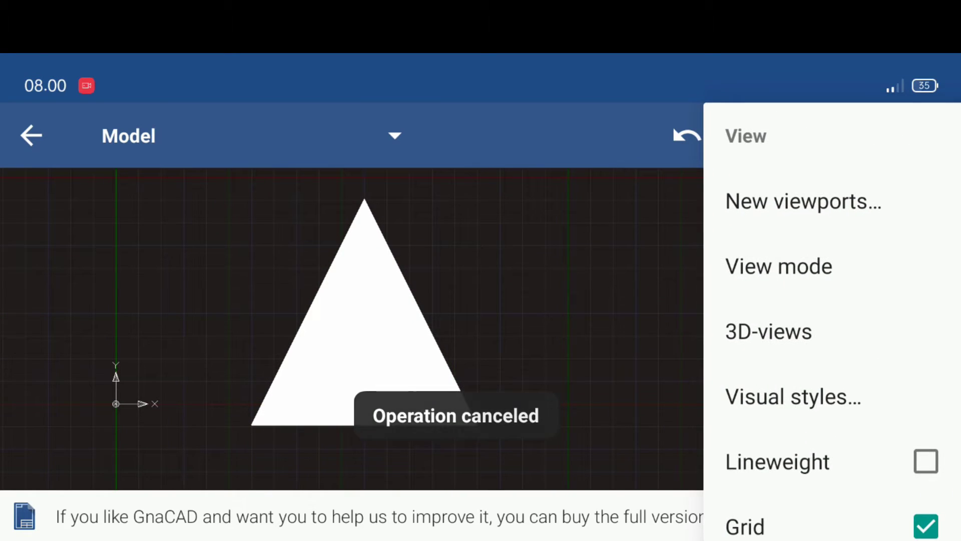
left_click(916, 200)
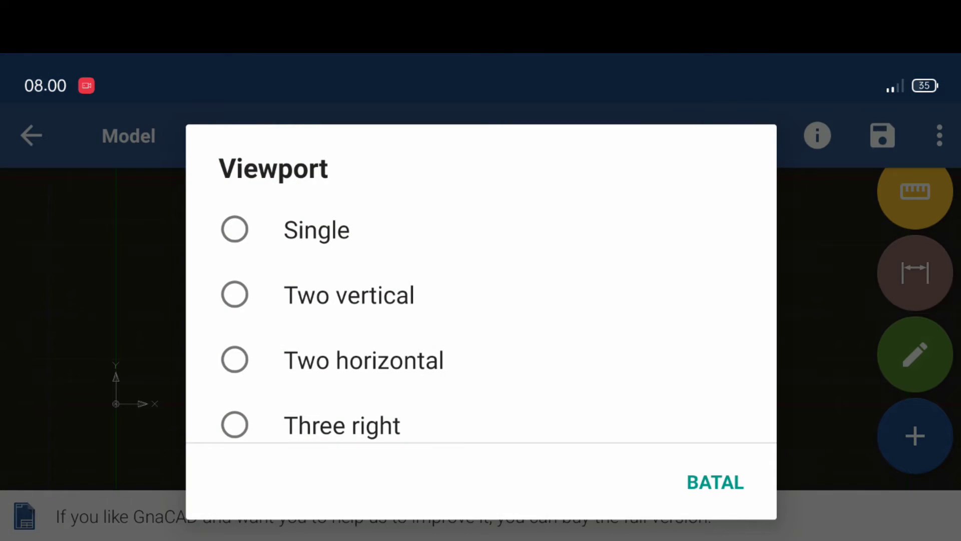
left_click(364, 360)
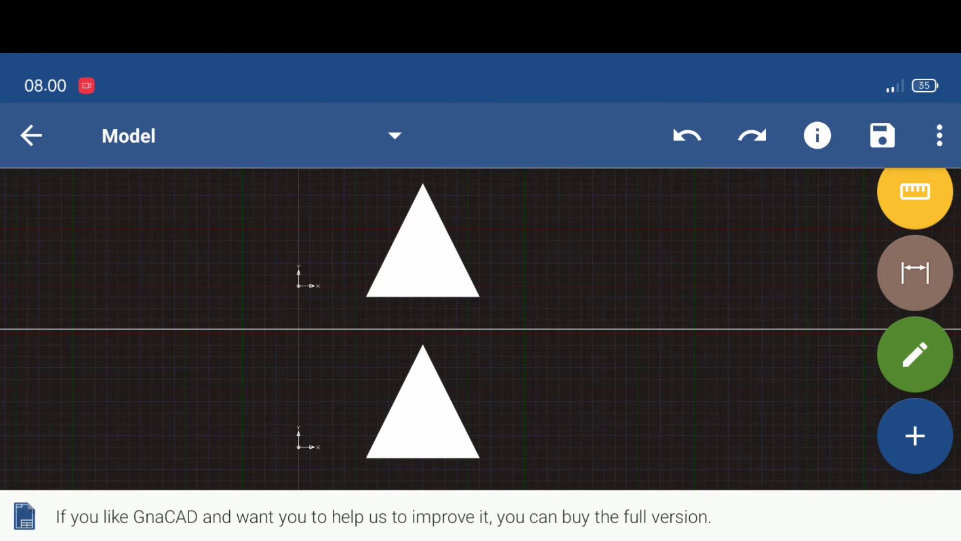
left_click(946, 129)
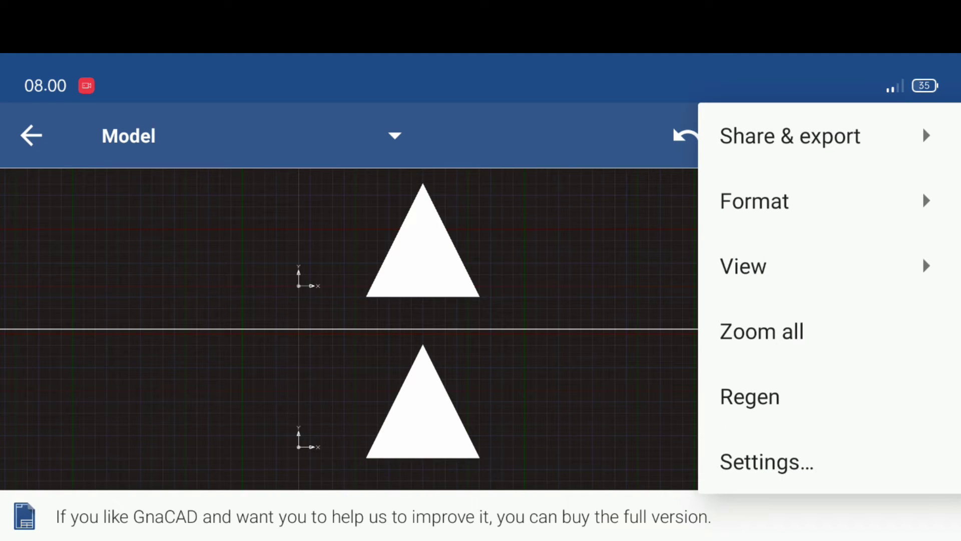
left_click(687, 133)
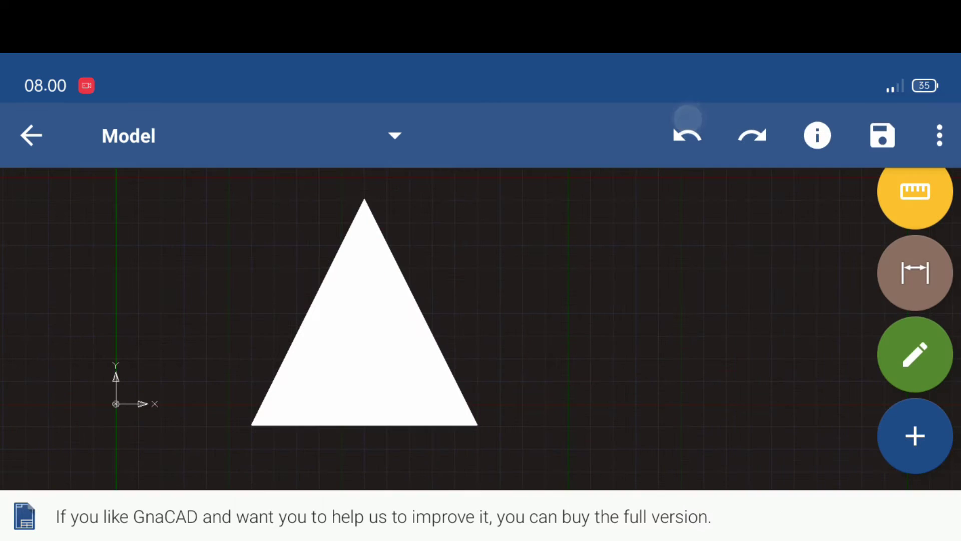
Split the drawing into two vertical viewports and pan each triangle rightward
left_click(940, 135)
left_click(939, 275)
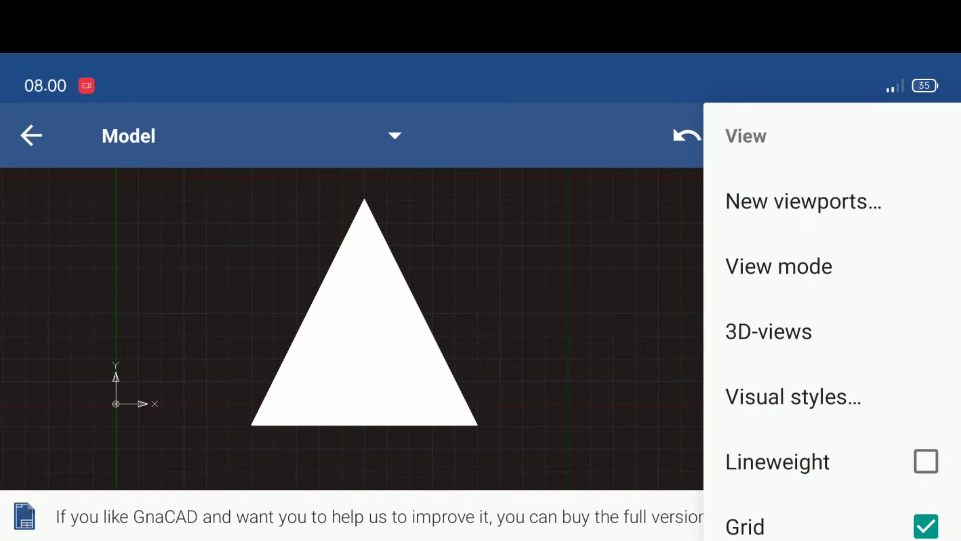
left_click(919, 200)
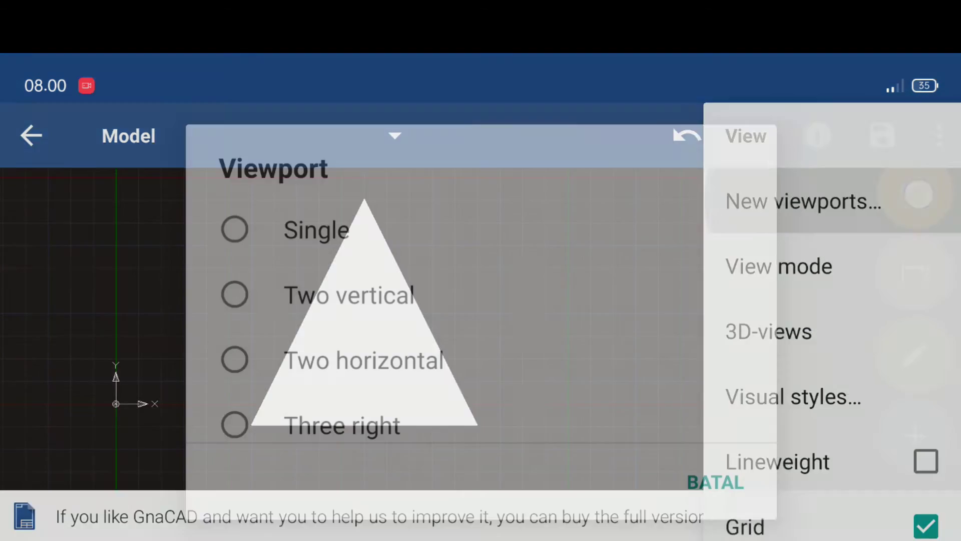
left_click(237, 284)
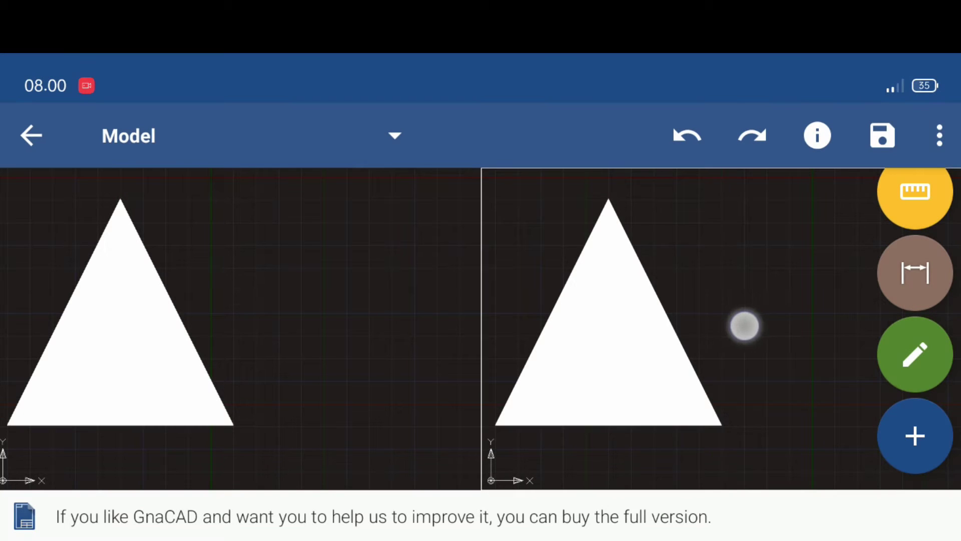
left_click_drag(746, 325, 794, 328)
left_click(223, 307)
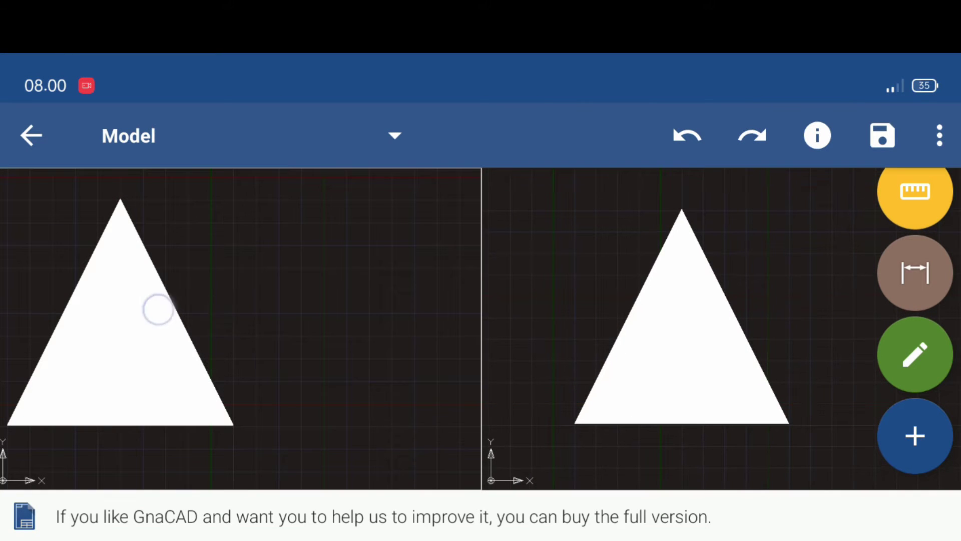
left_click_drag(157, 309, 273, 306)
Switch to a three-viewport layout, nudge the middle triangle, and activate the left viewport
left_click(940, 135)
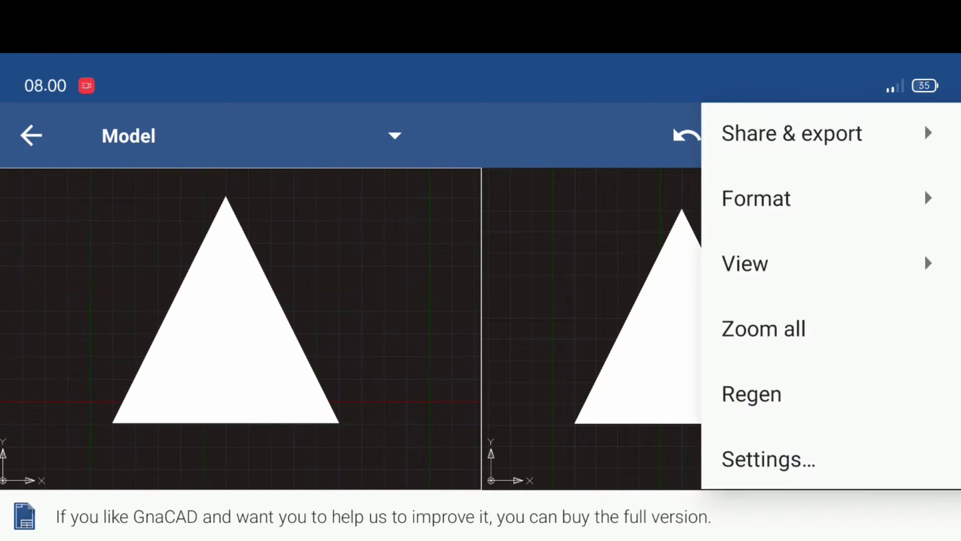
left_click(922, 270)
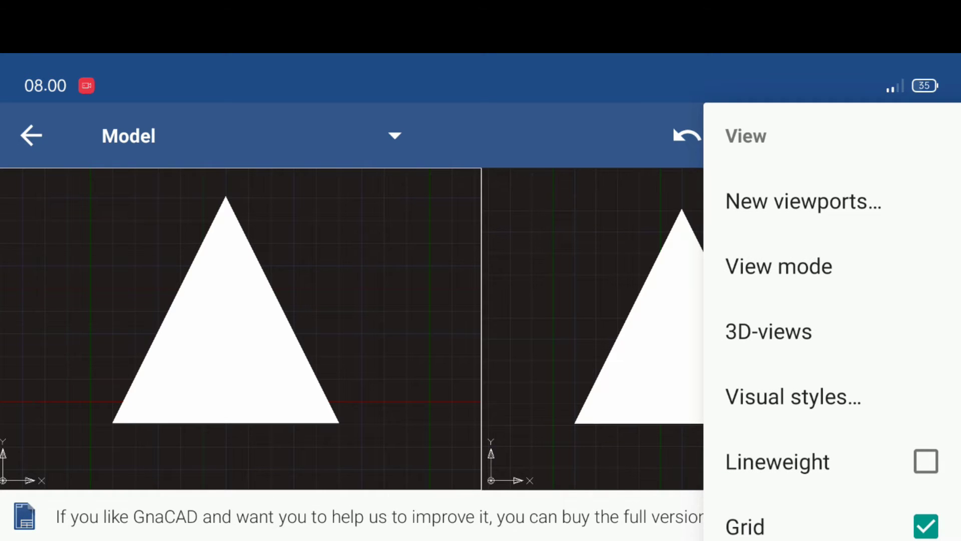
left_click(803, 201)
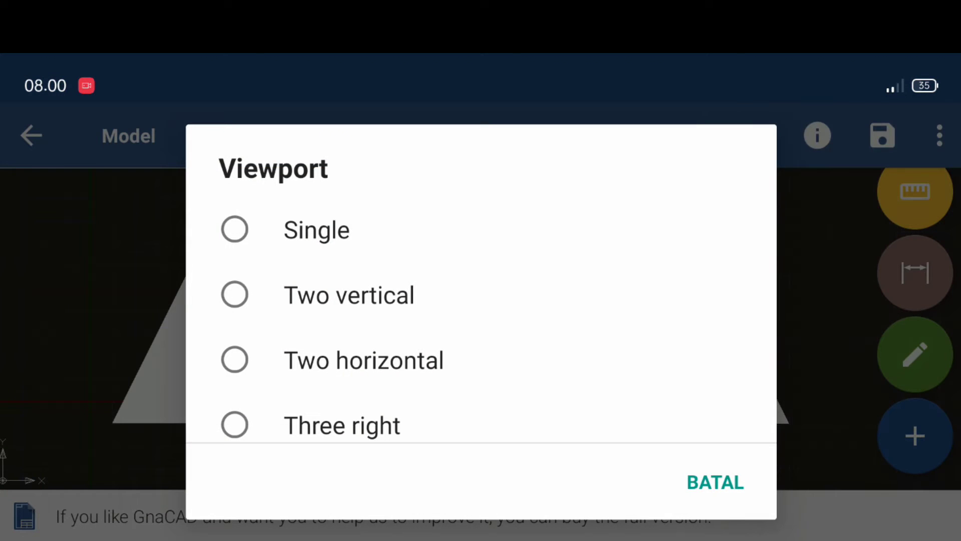
left_click(232, 290)
left_click_drag(319, 343, 341, 343)
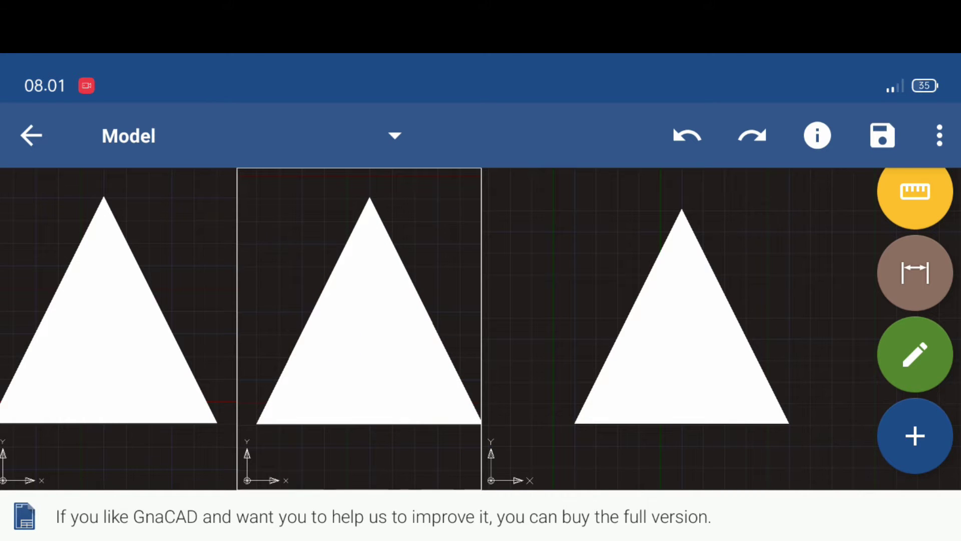
left_click(104, 281)
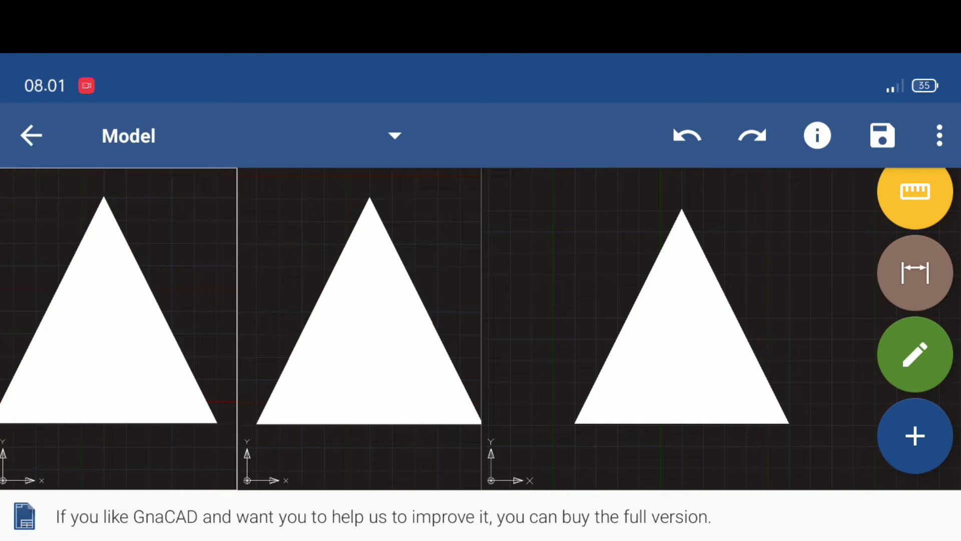
left_click(940, 136)
Set the left viewport to the Top preset view, then activate and nudge the middle viewport
left_click(939, 269)
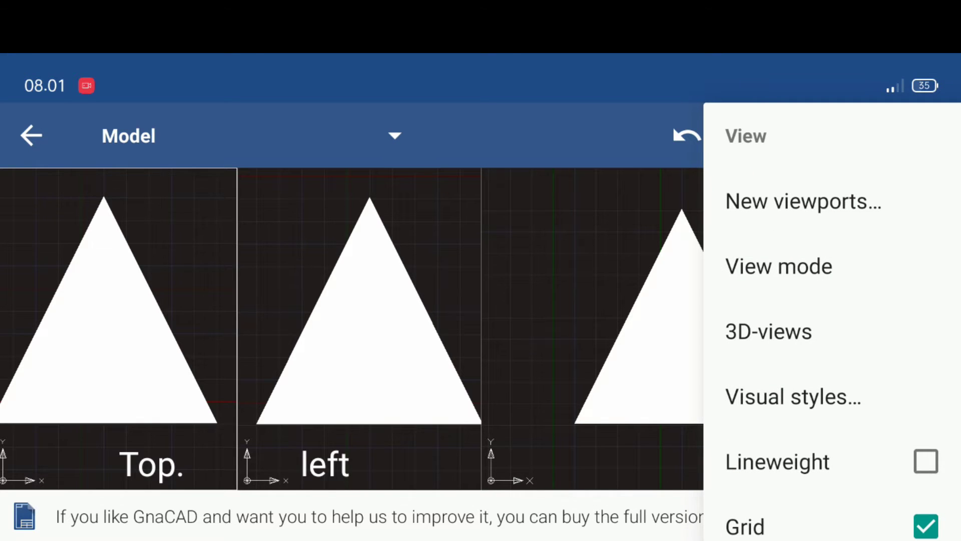
left_click(861, 335)
left_click(281, 228)
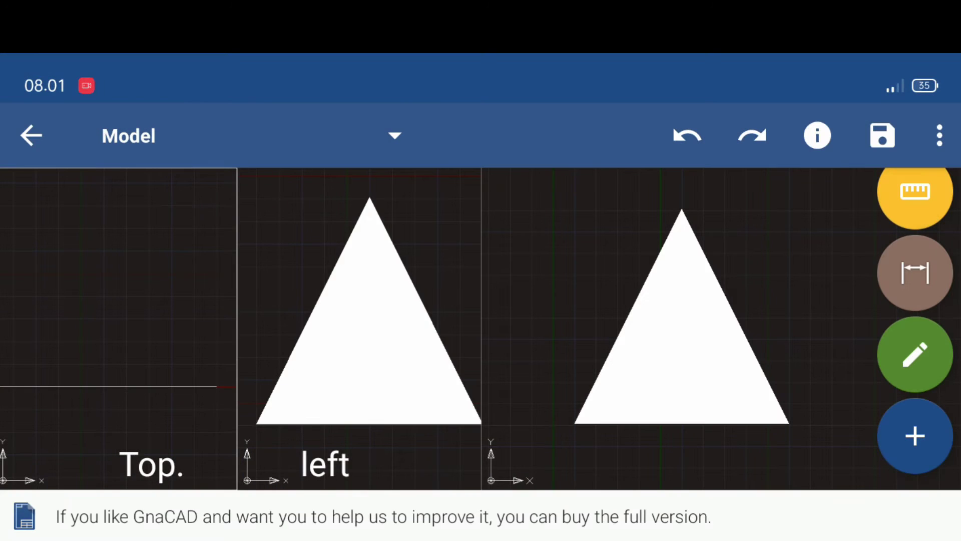
left_click_drag(113, 312, 132, 301)
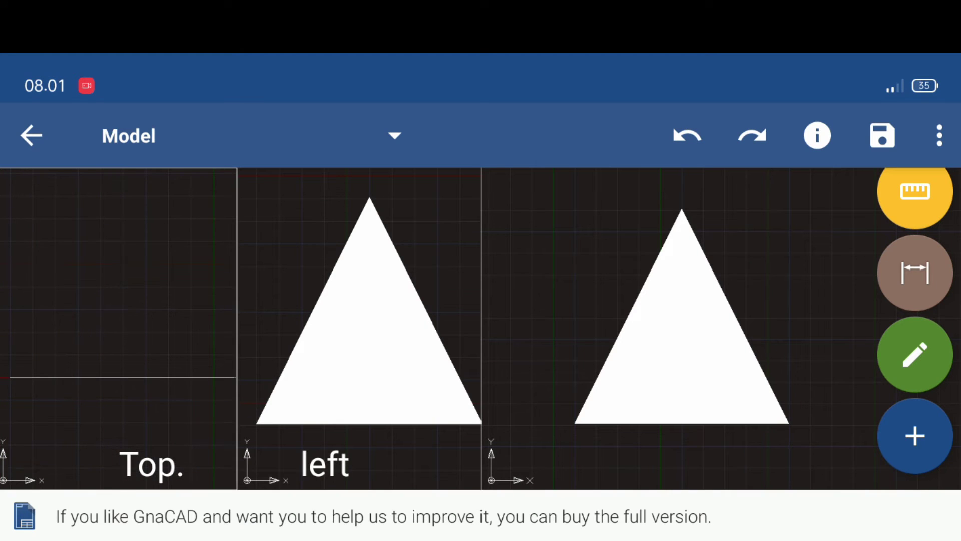
scroll(100, 320, "down", 2)
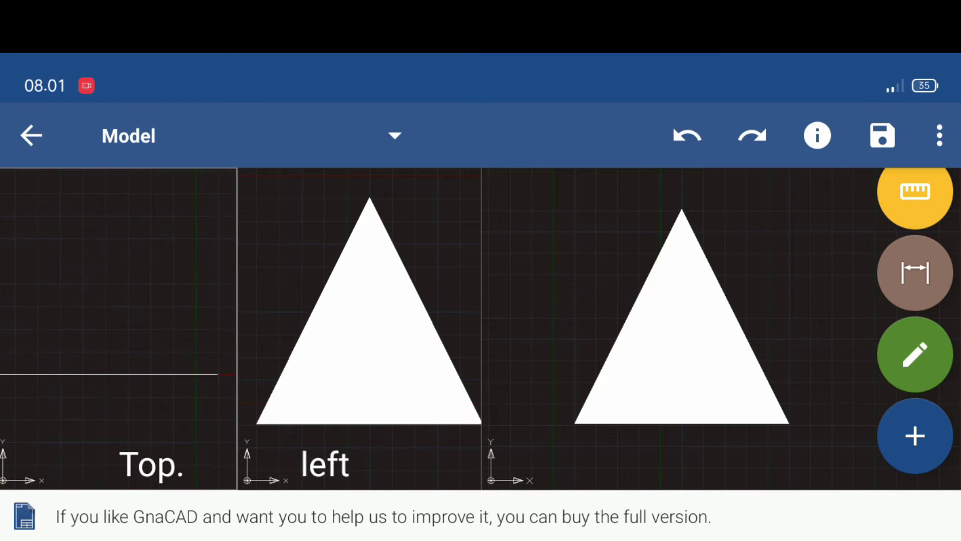
left_click(309, 232)
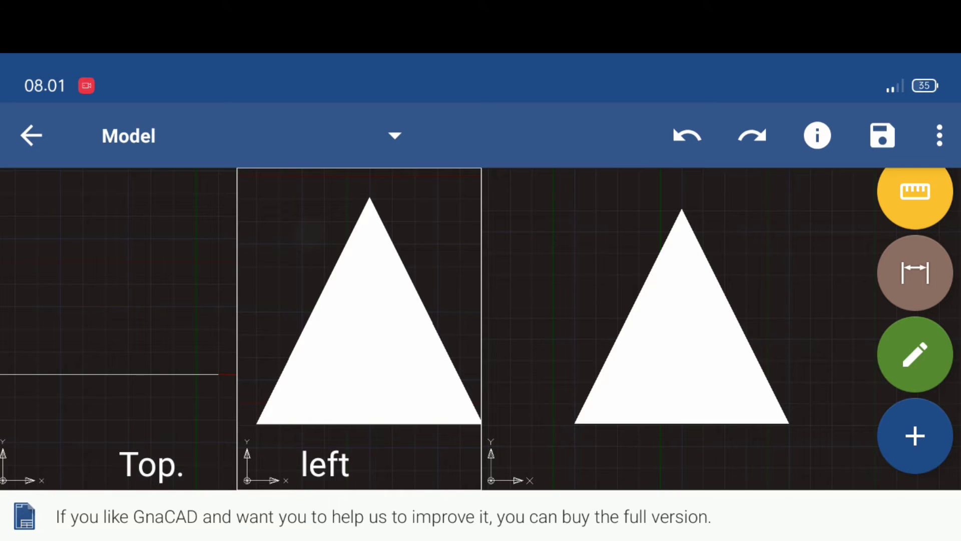
left_click_drag(314, 312, 300, 311)
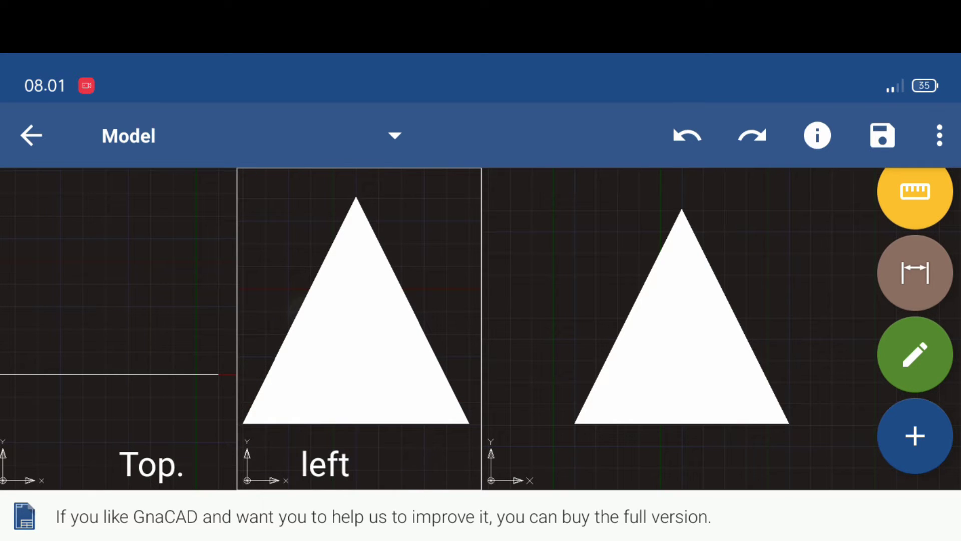
Set the middle viewport to the Left preset view and pan it
left_click(939, 135)
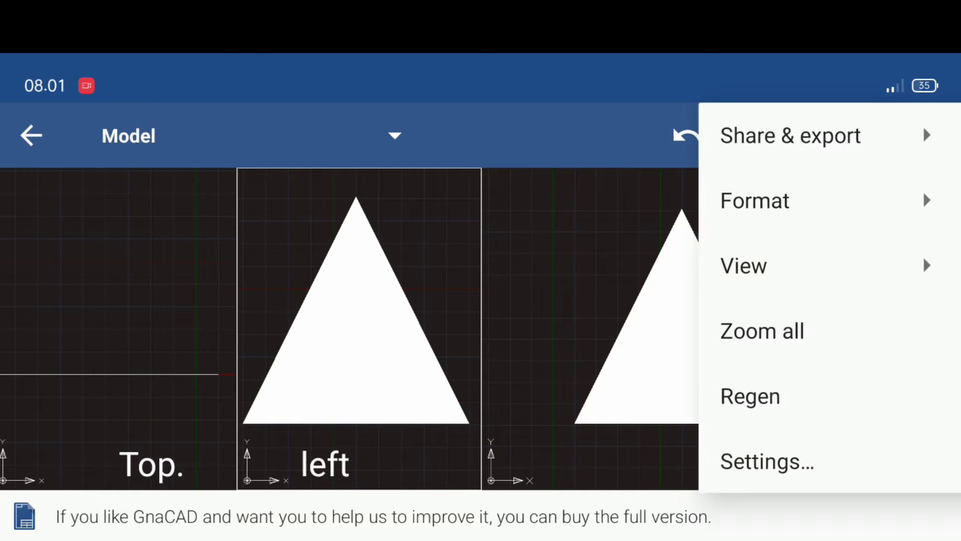
left_click(925, 275)
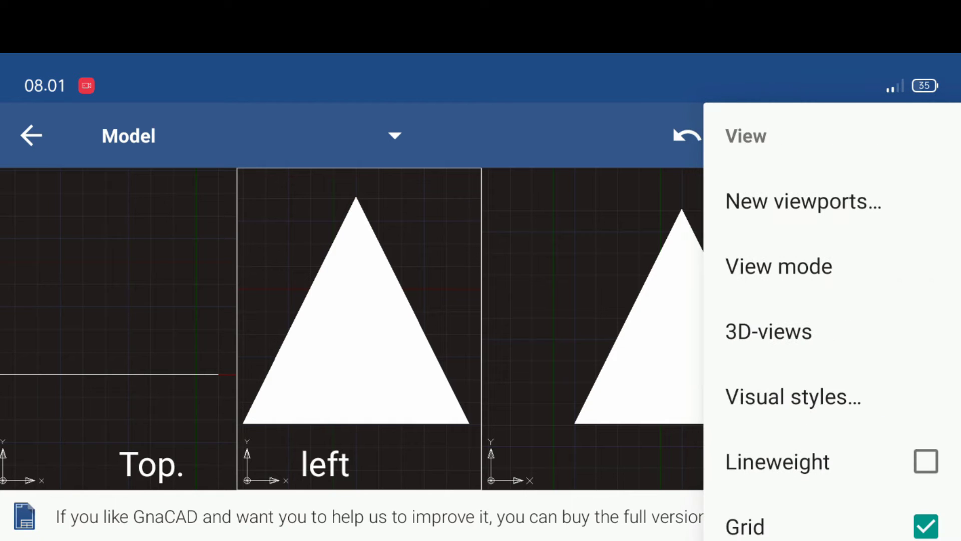
left_click(869, 326)
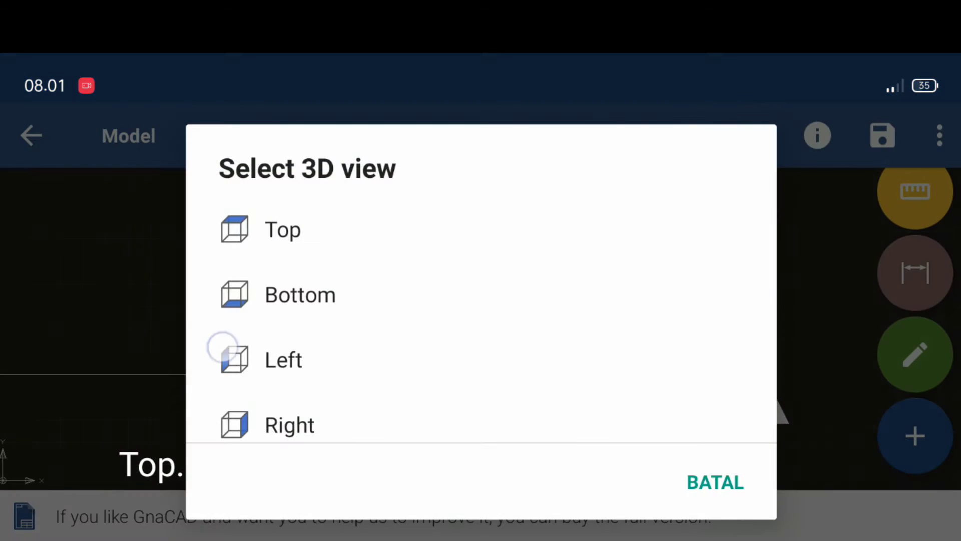
left_click_drag(223, 346, 210, 285)
left_click(272, 308)
mouse_move(311, 350)
left_mouse_down()
mouse_move(291, 348)
mouse_move(291, 375)
left_mouse_up()
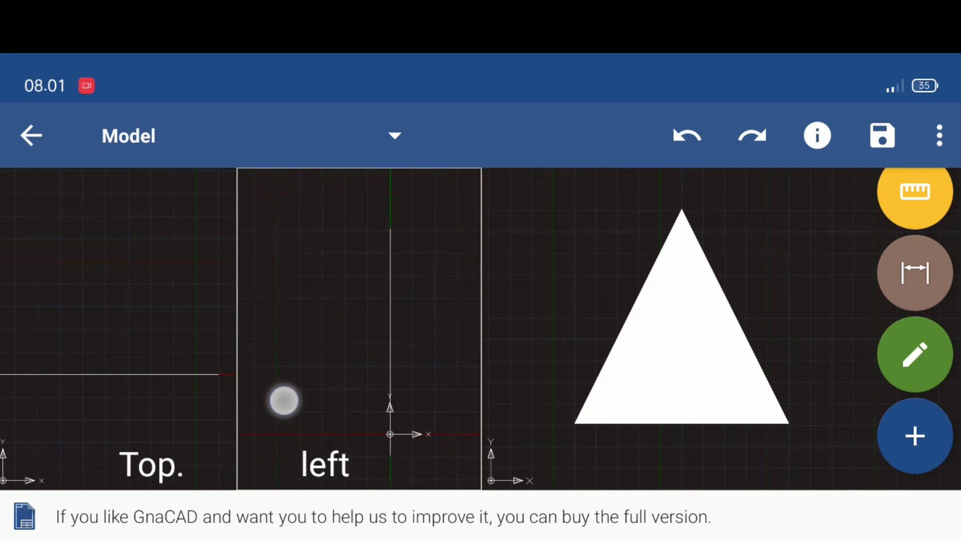
Activate the Top viewport and pan and zoom it to frame the edge-on triangle
left_click(86, 295)
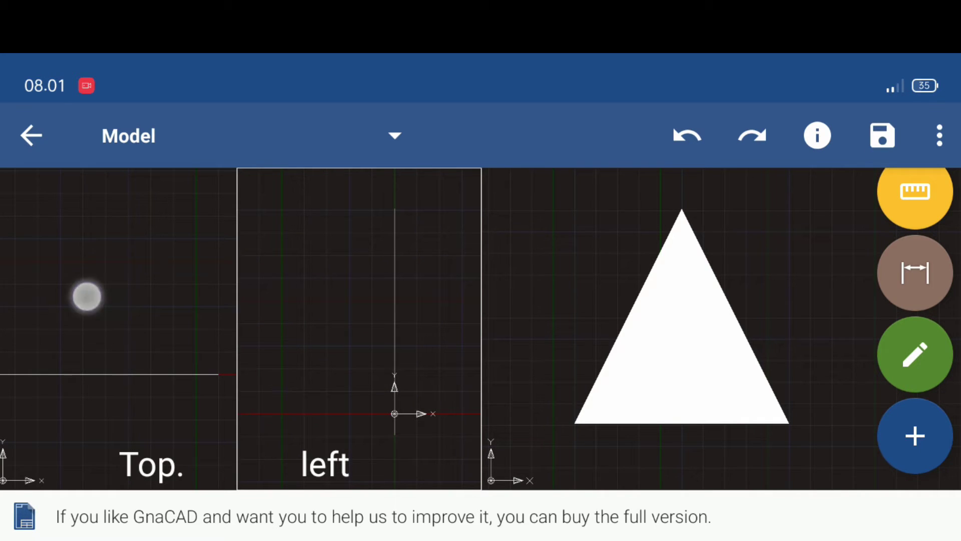
mouse_move(115, 310)
left_mouse_down()
mouse_move(127, 310)
mouse_move(111, 302)
left_mouse_up()
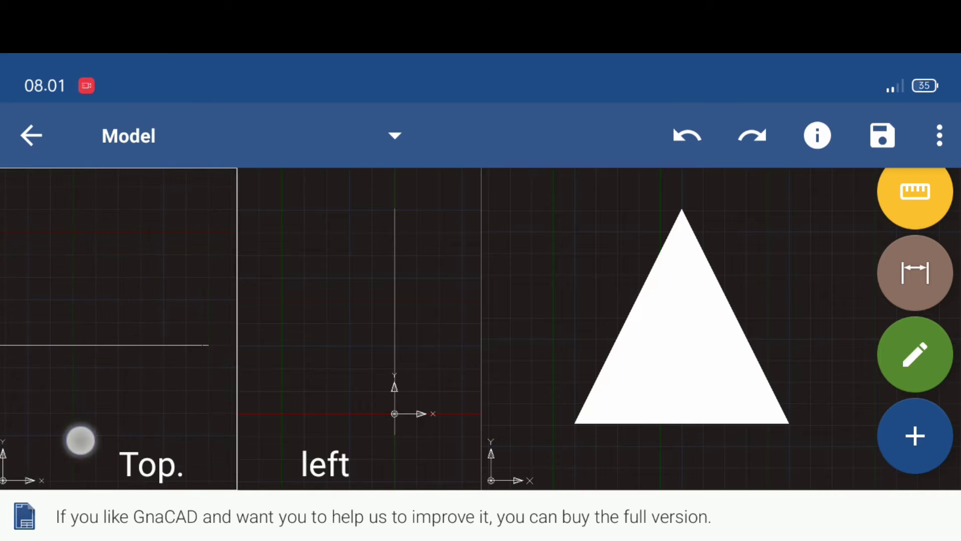
left_click_drag(124, 242, 131, 334)
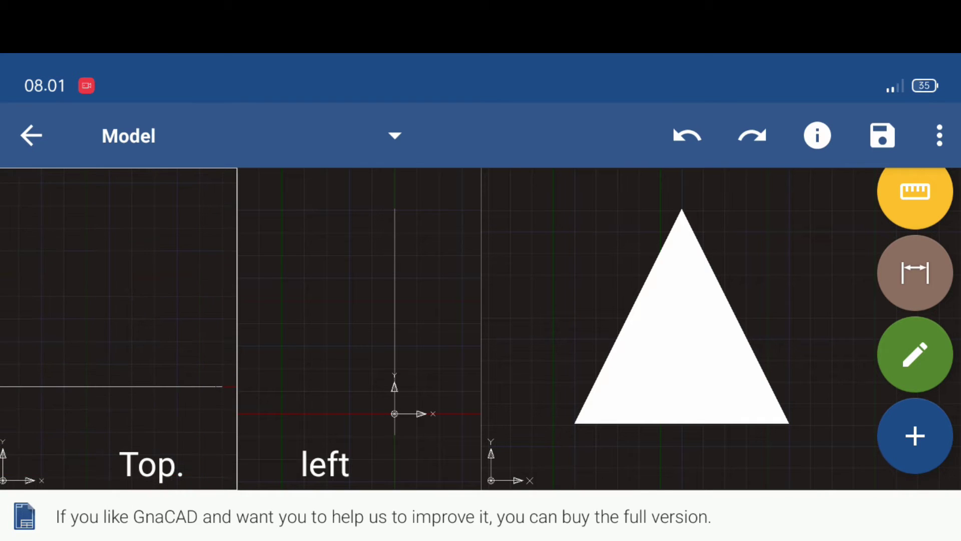
left_click_drag(57, 204, 87, 232)
left_click_drag(101, 264, 90, 264)
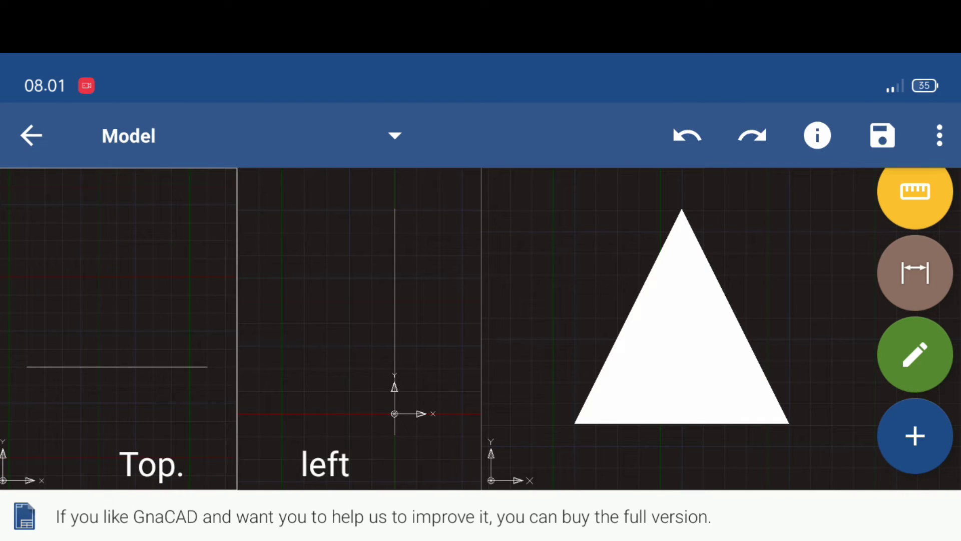
left_click(913, 441)
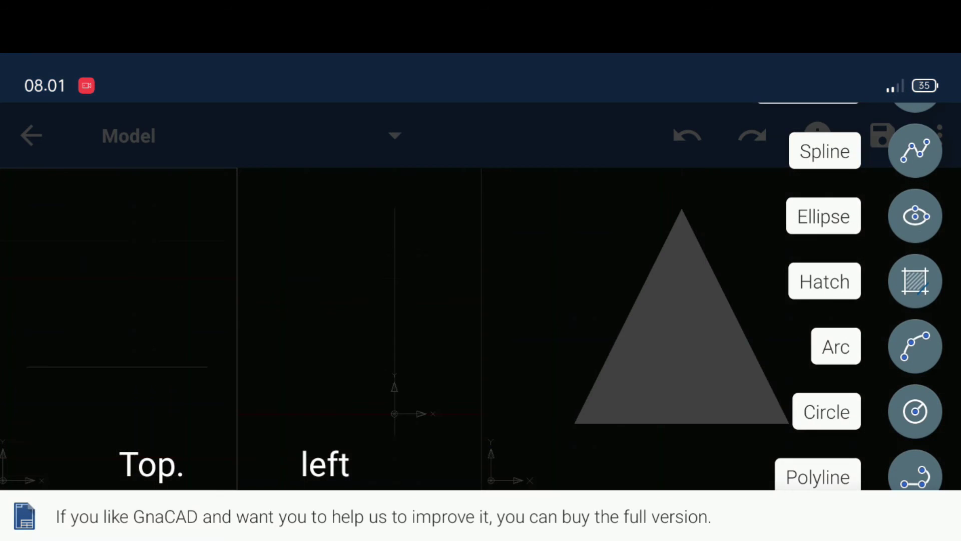
In the Top view, trace the base line and add a 500 mm side at 90°
left_click_drag(926, 394, 923, 213)
left_click(916, 361)
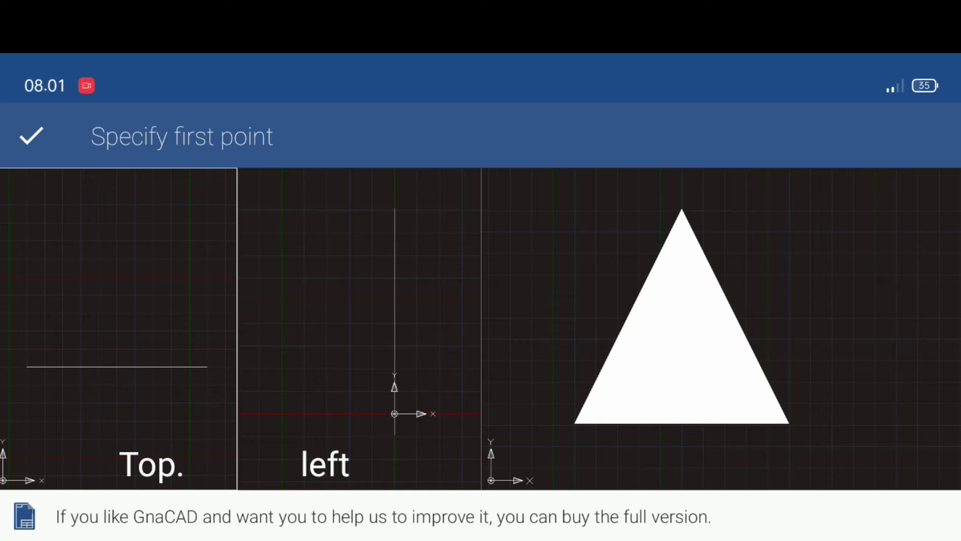
left_click(195, 372)
left_click(26, 367)
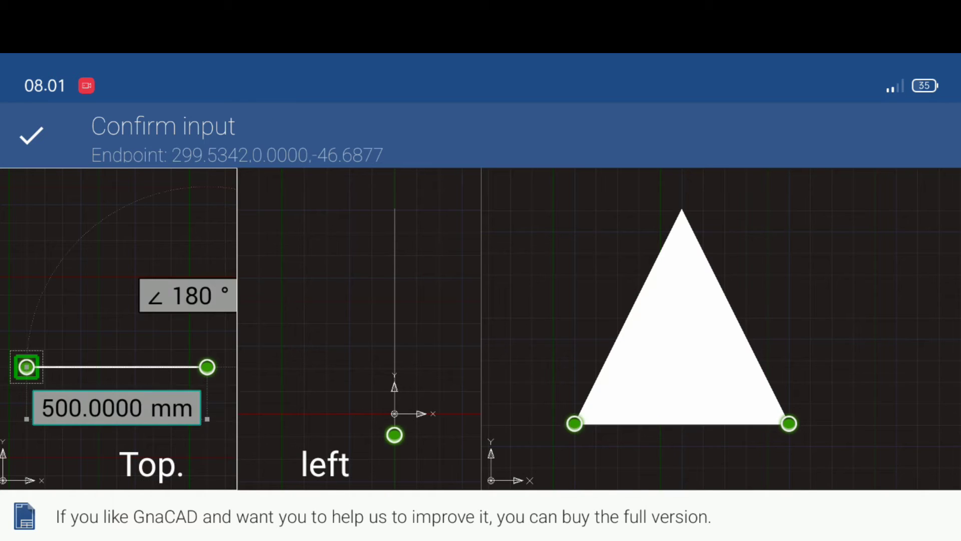
left_click(20, 206)
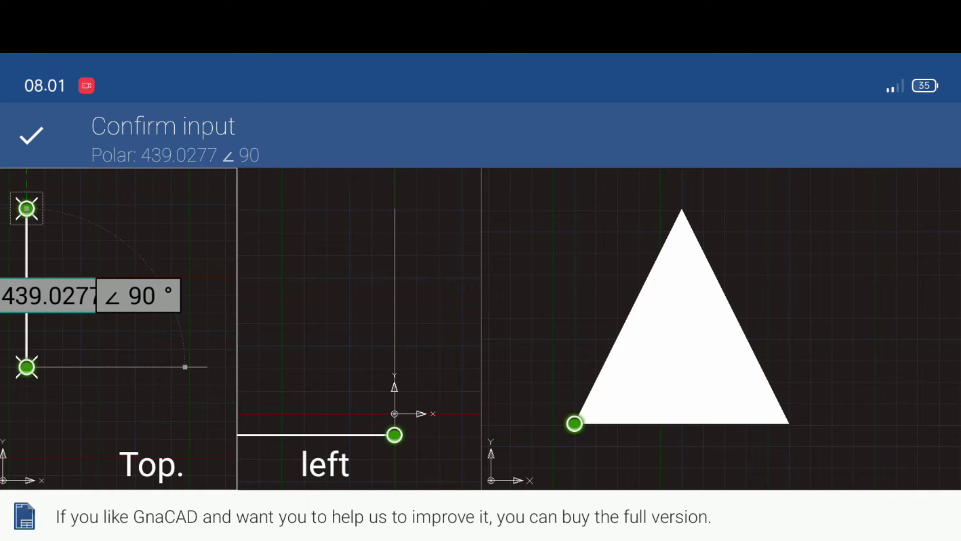
left_click(26, 295)
type("5")
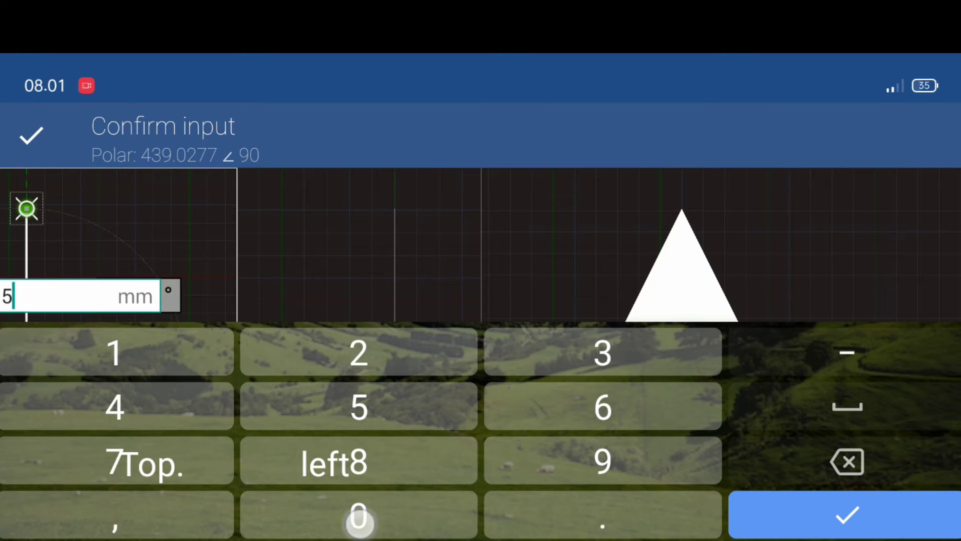
type("00")
left_click(846, 514)
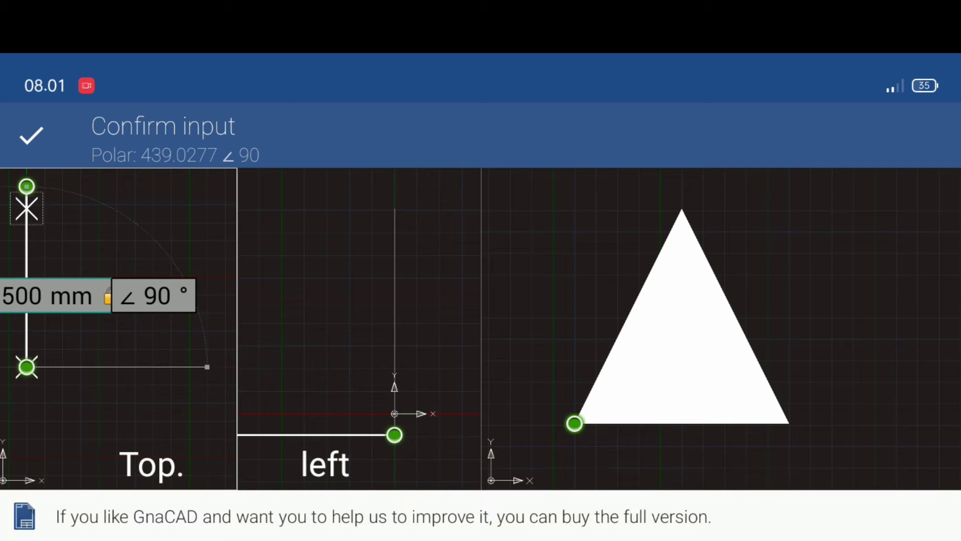
Add the 500 mm top side and close the square back down to the base
left_click(198, 196)
left_click(70, 289)
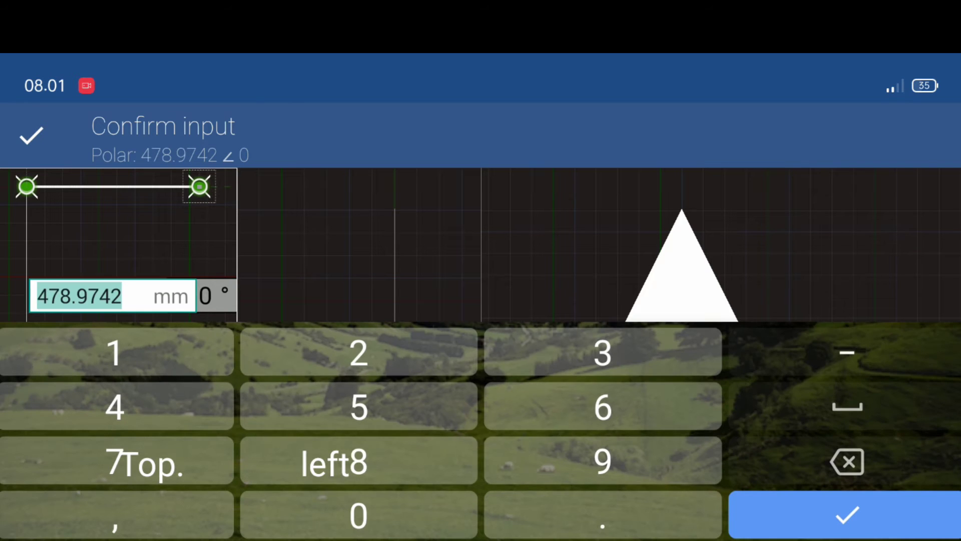
type("500")
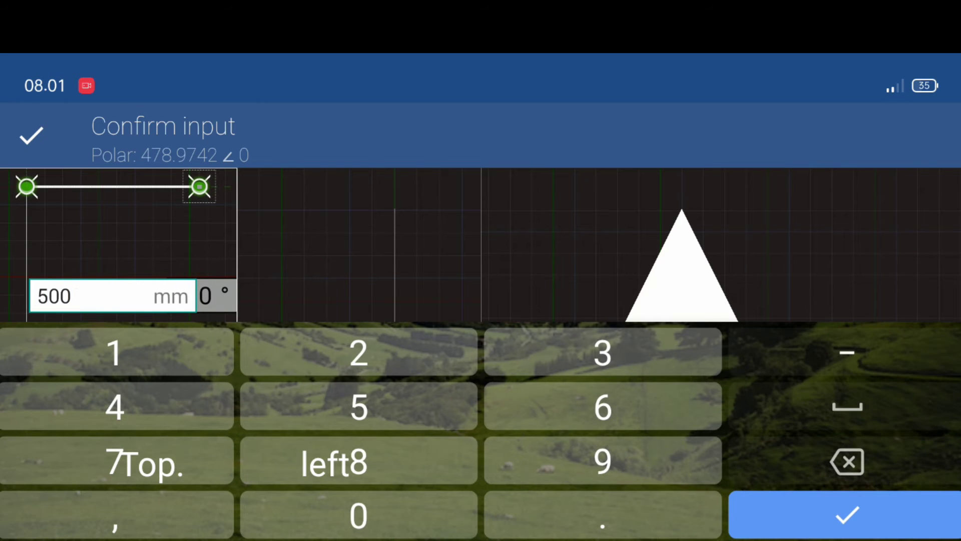
left_click(846, 514)
left_click(196, 366)
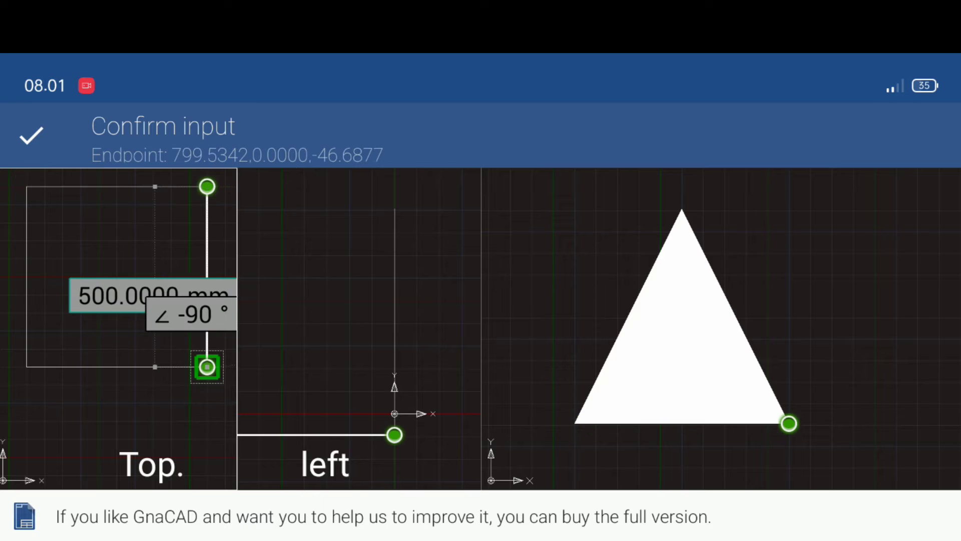
left_click(31, 135)
left_click(10, 122)
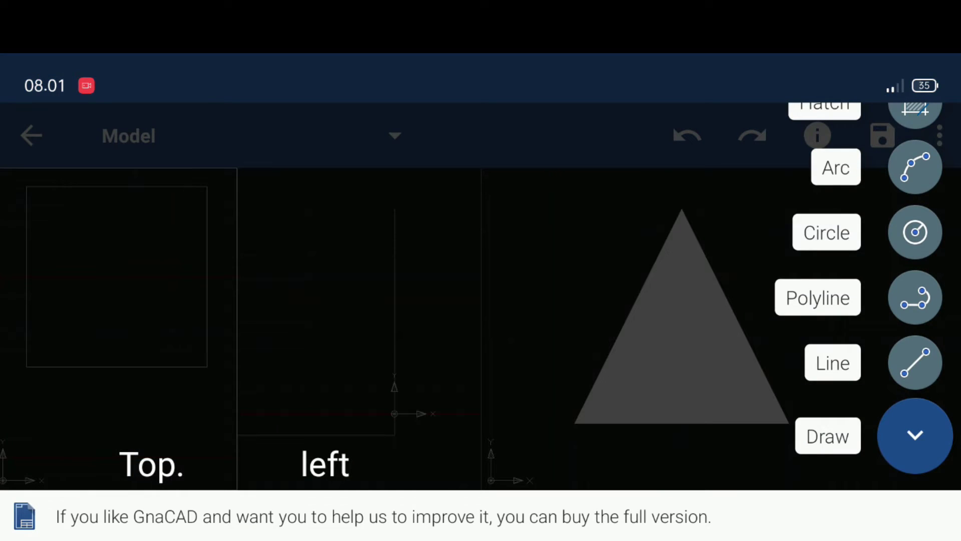
left_click(915, 435)
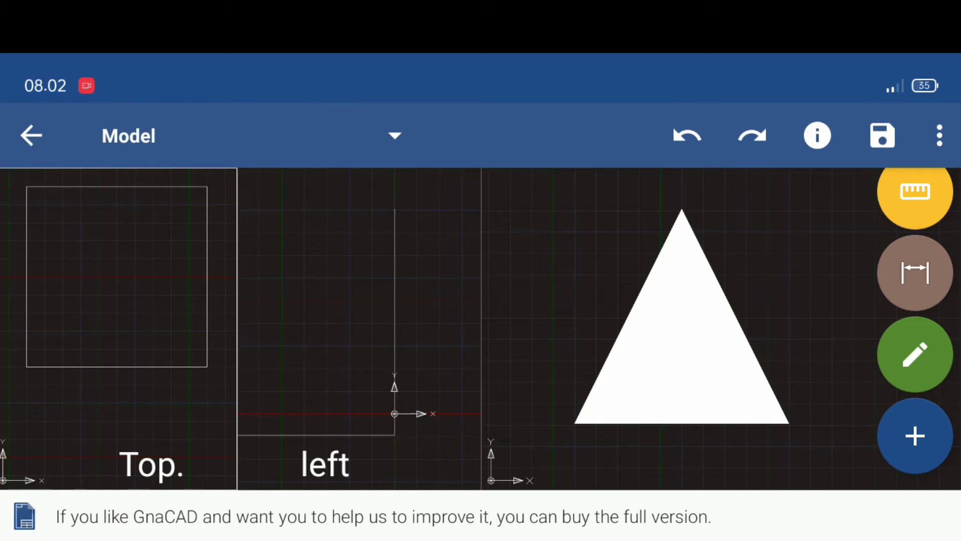
left_click(328, 267)
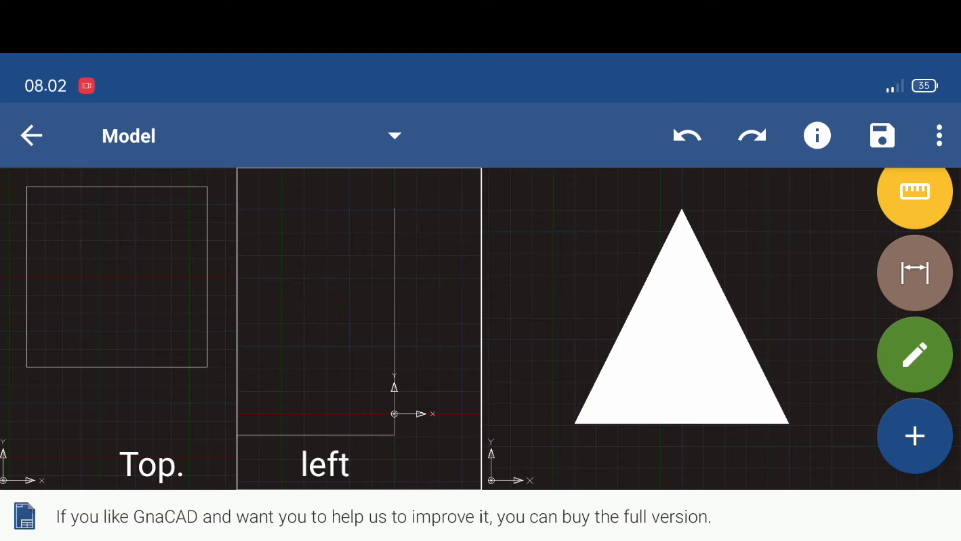
Draw a line from the square's top midpoint to its bottom midpoint
left_click(915, 435)
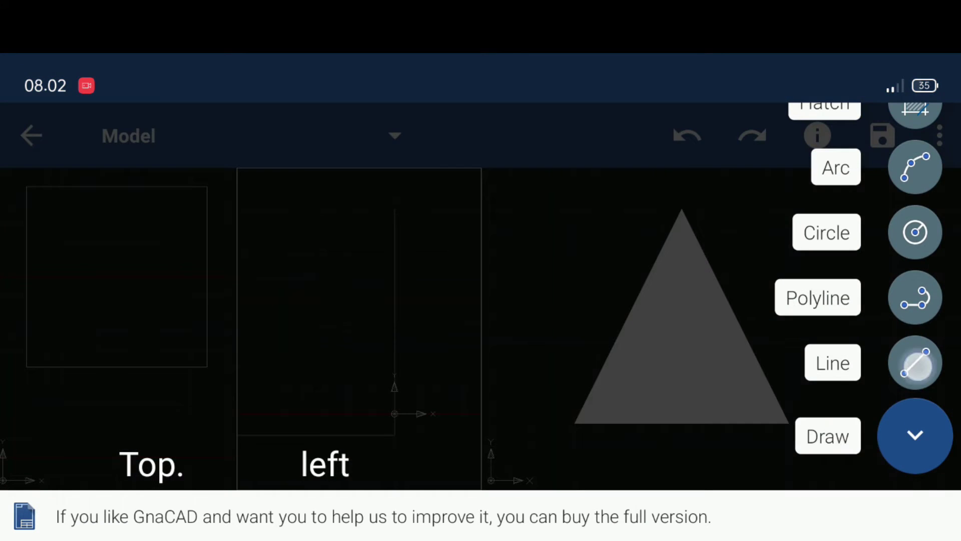
left_click(916, 365)
left_click(116, 296)
left_click(110, 197)
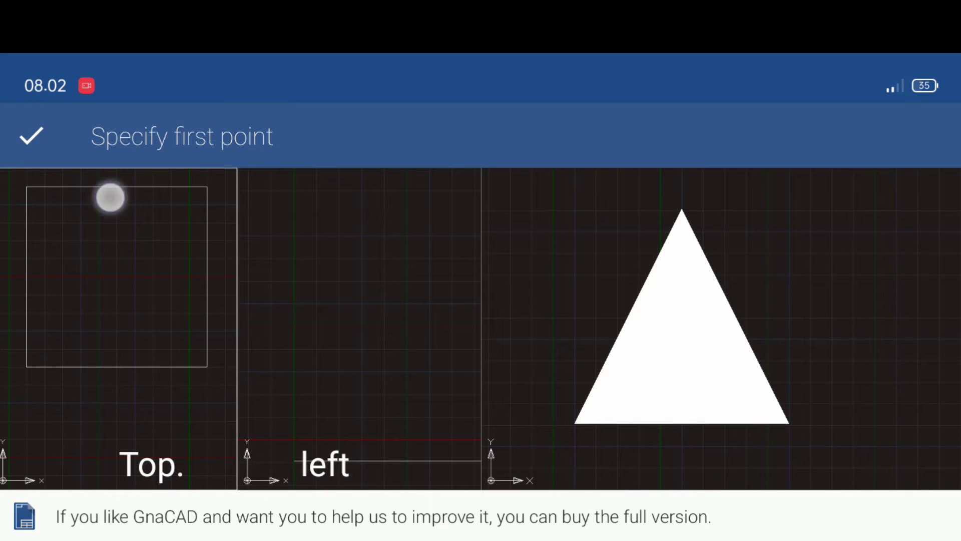
left_click(117, 367)
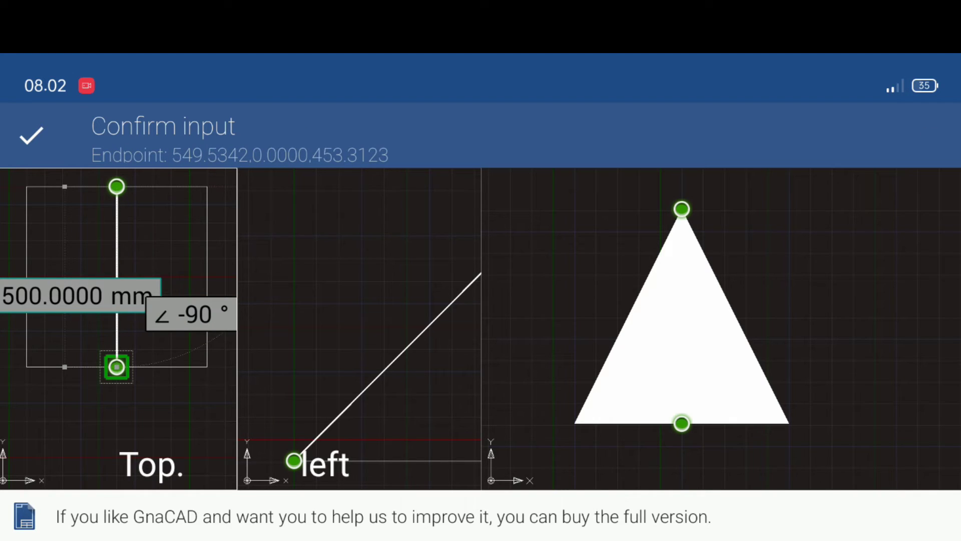
left_click(31, 135)
left_click(10, 134)
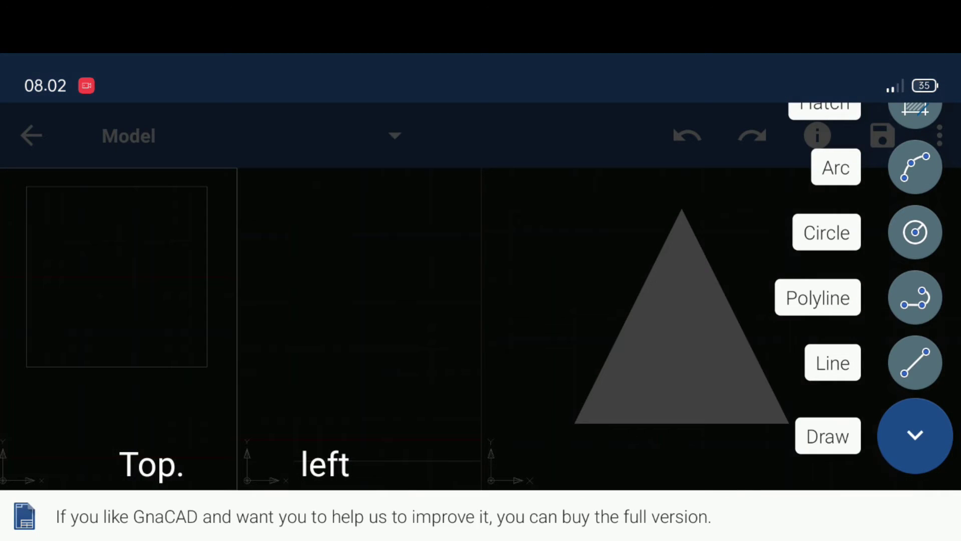
Draw a line from the square's right-side midpoint to its left-side midpoint
left_click(915, 356)
left_click(201, 273)
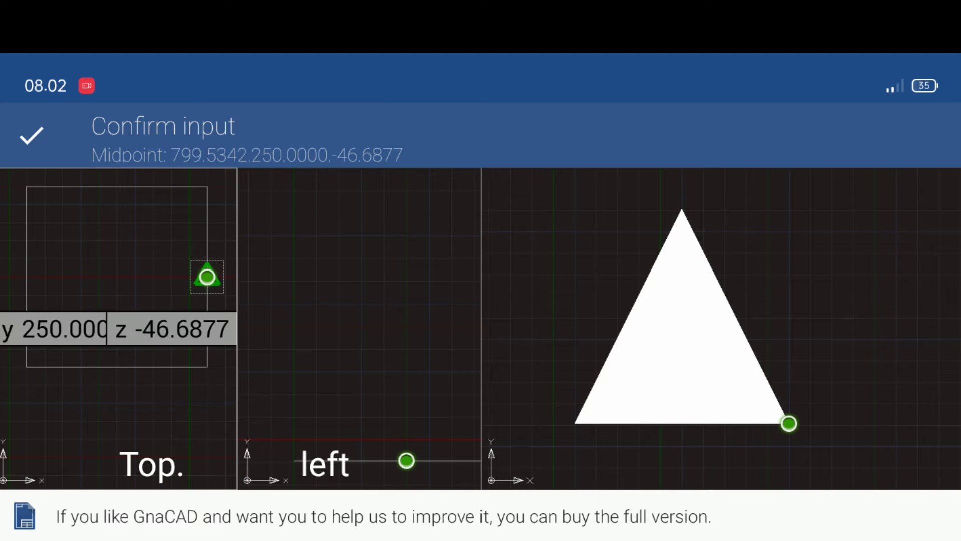
left_click(25, 276)
left_click(31, 136)
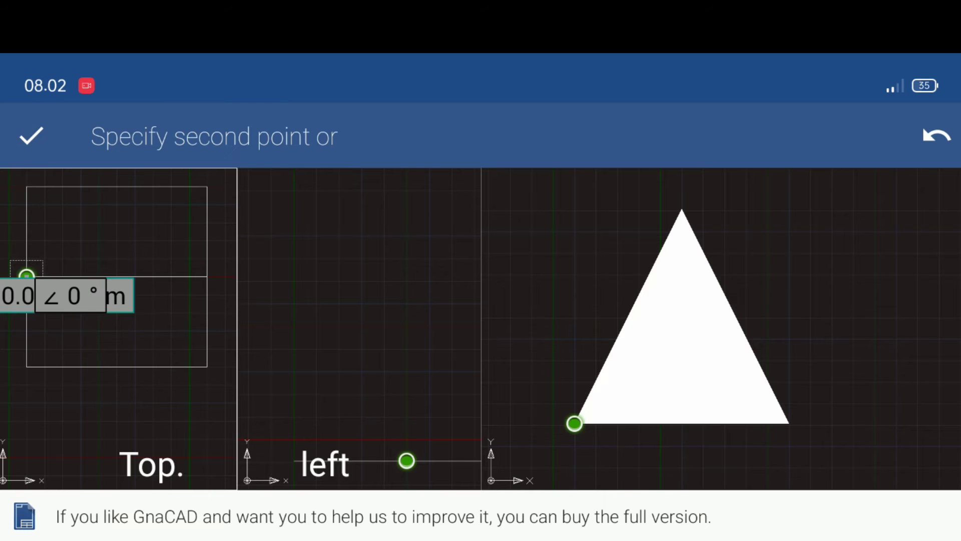
left_click(32, 135)
left_click(914, 434)
left_click(915, 434)
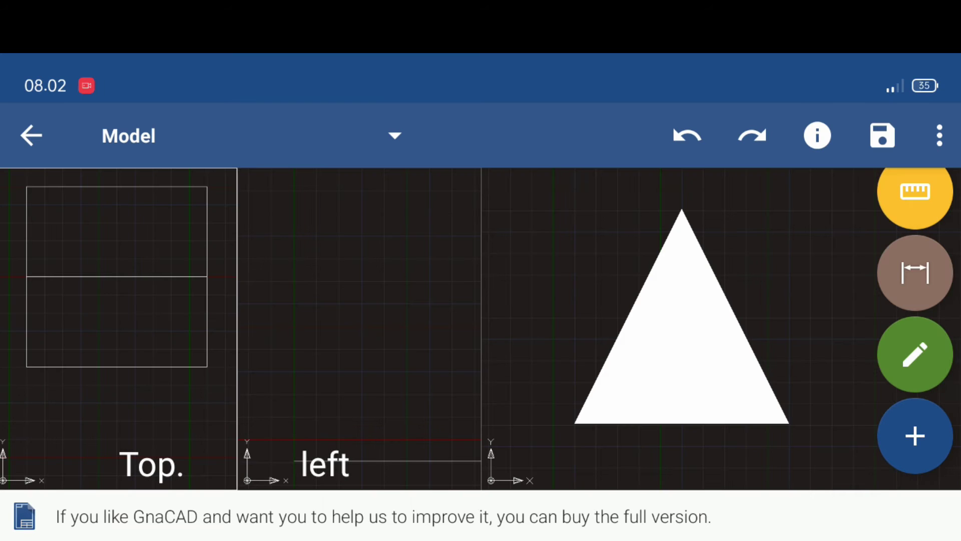
Recentre the left view, then set the right viewport to an isometric preset view
mouse_move(440, 263)
left_mouse_down()
mouse_move(358, 246)
mouse_move(380, 285)
mouse_move(326, 278)
left_mouse_up()
left_click_drag(308, 395, 413, 262)
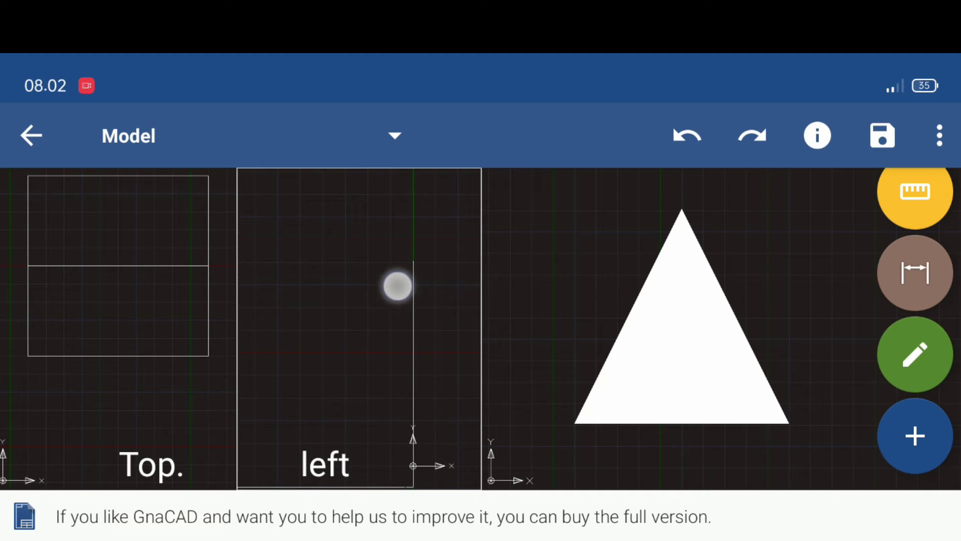
left_click(790, 271)
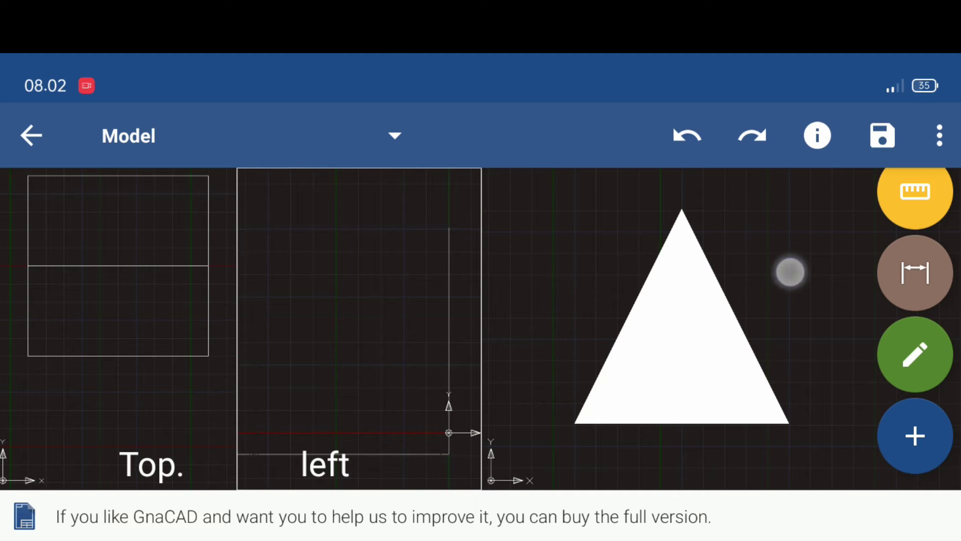
left_click(939, 135)
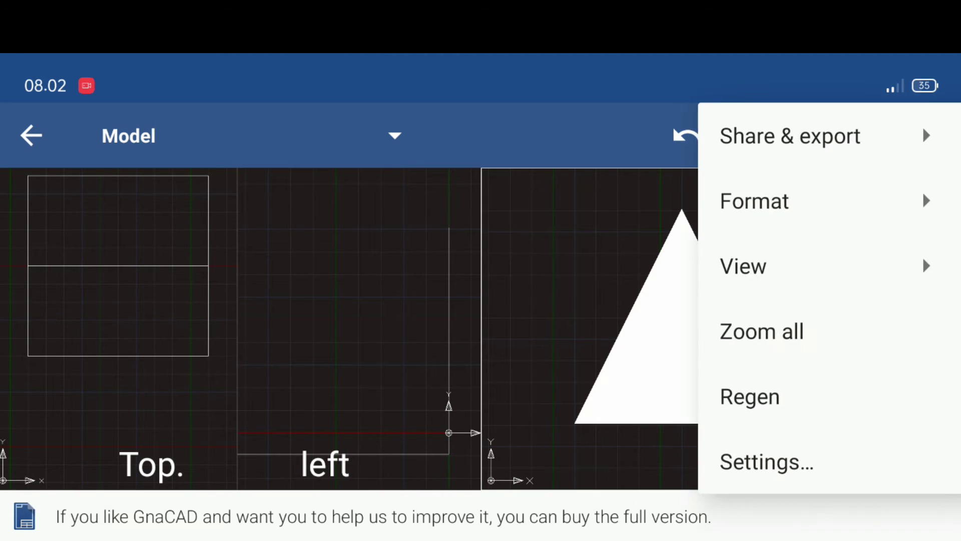
left_click(750, 266)
scroll(831, 320, "down", 1)
left_click(903, 270)
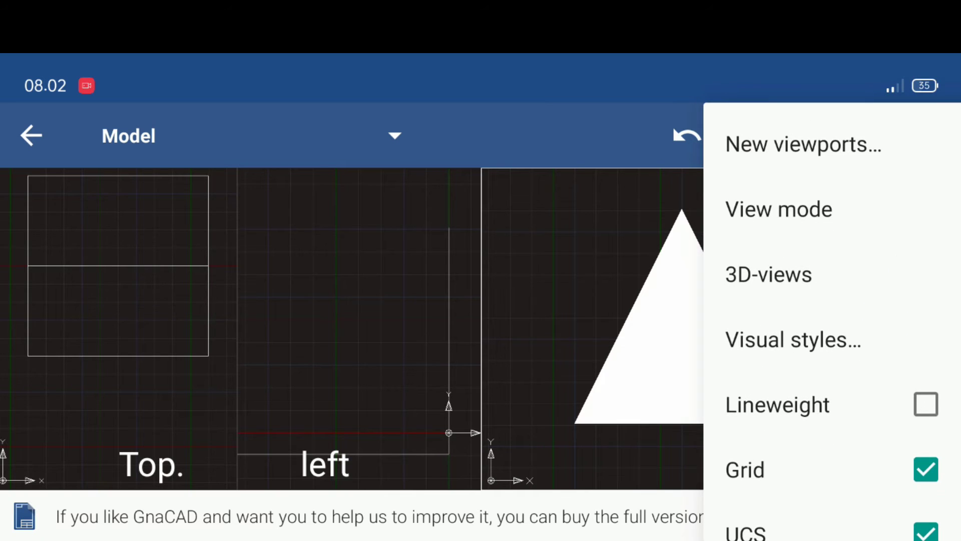
scroll(715, 265, "down", 1)
scroll(715, 265, "down", 3)
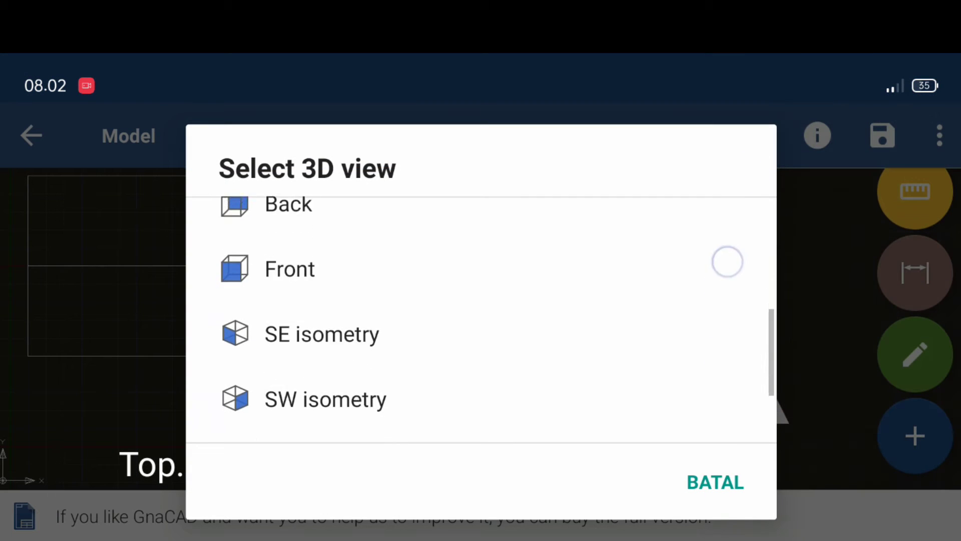
left_click(275, 320)
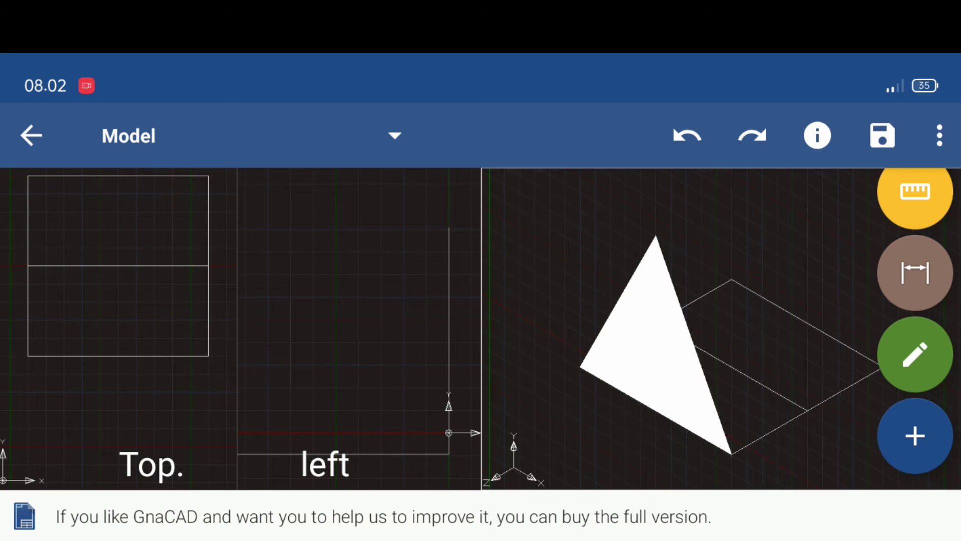
Try a line from the square's far edge to the triangle edge, then cancel it
left_click_drag(761, 326, 717, 309)
left_click(914, 441)
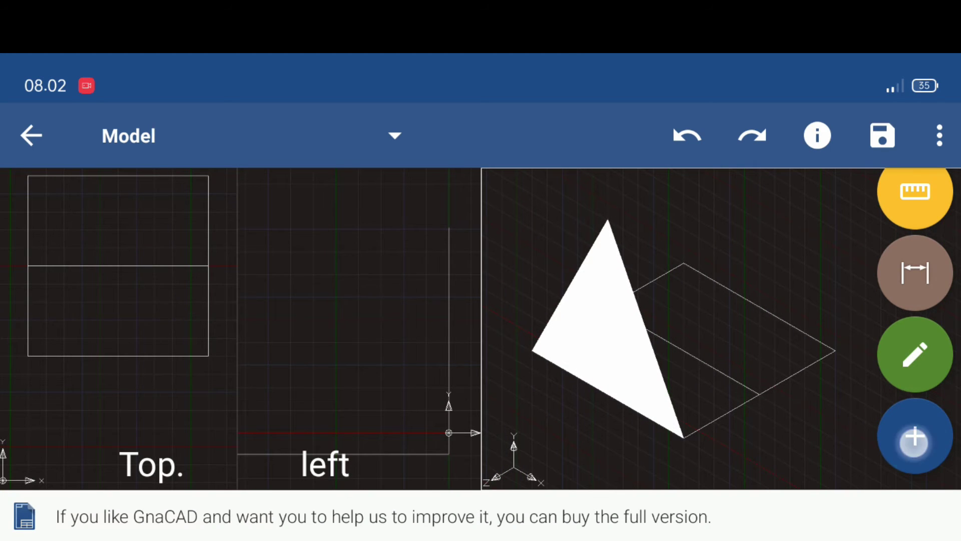
left_click(913, 435)
left_click(918, 360)
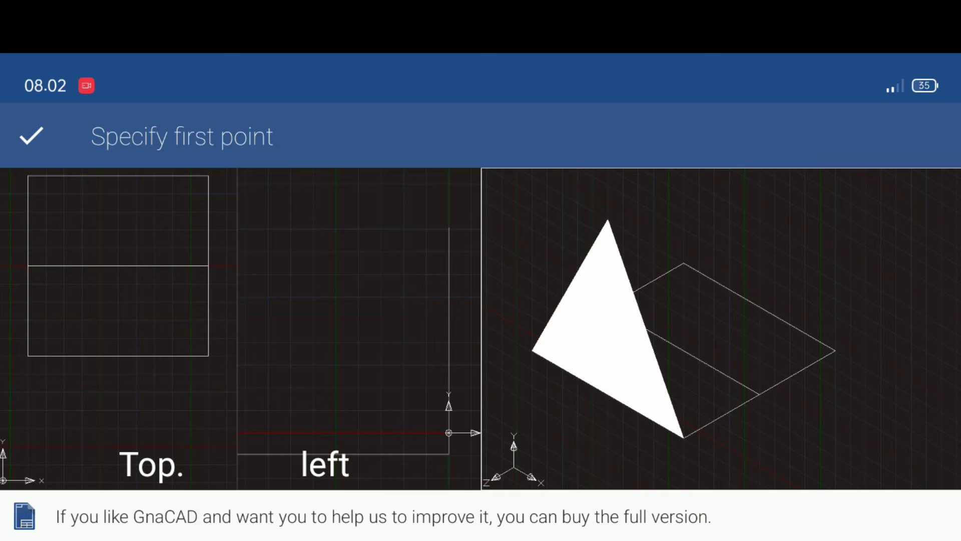
left_click(736, 293)
left_click(588, 397)
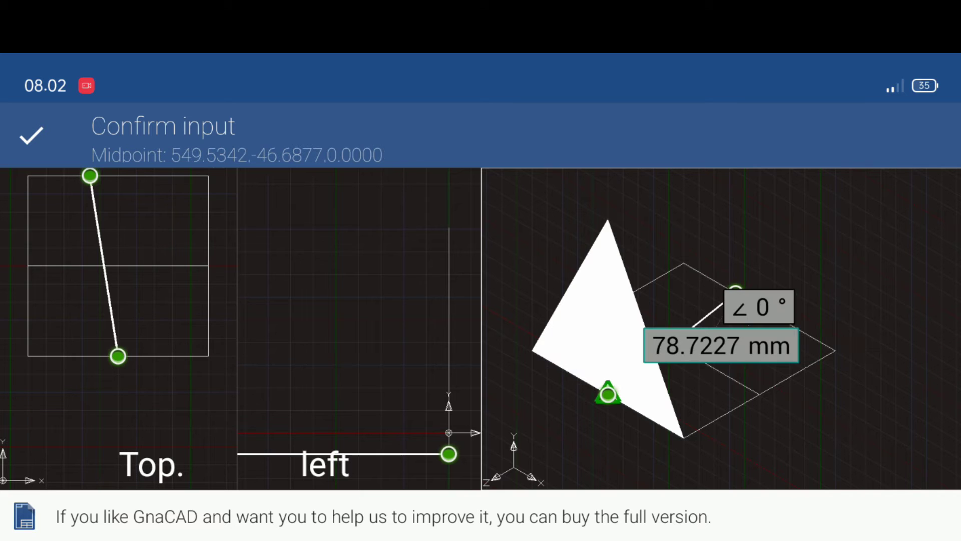
key("Escape")
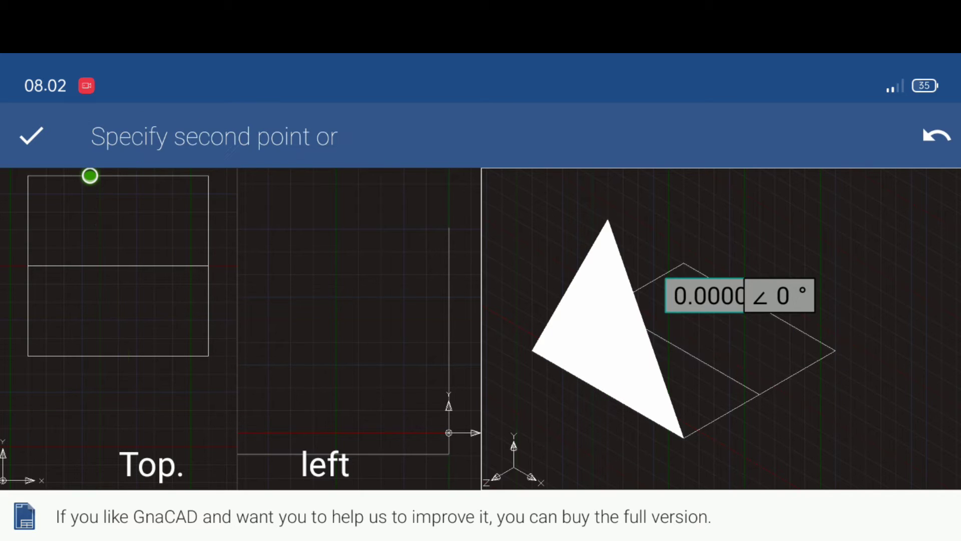
left_click(584, 383)
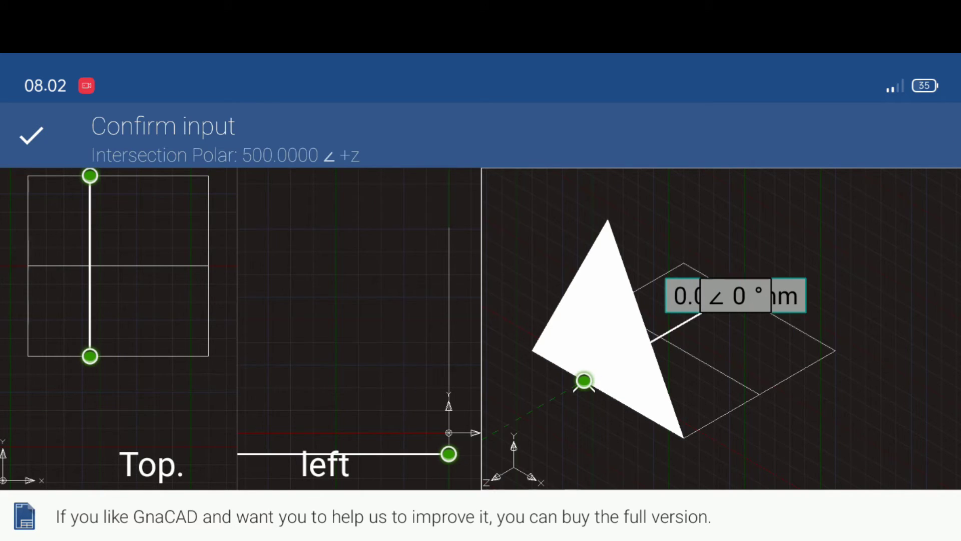
key("Escape")
key("Escape")
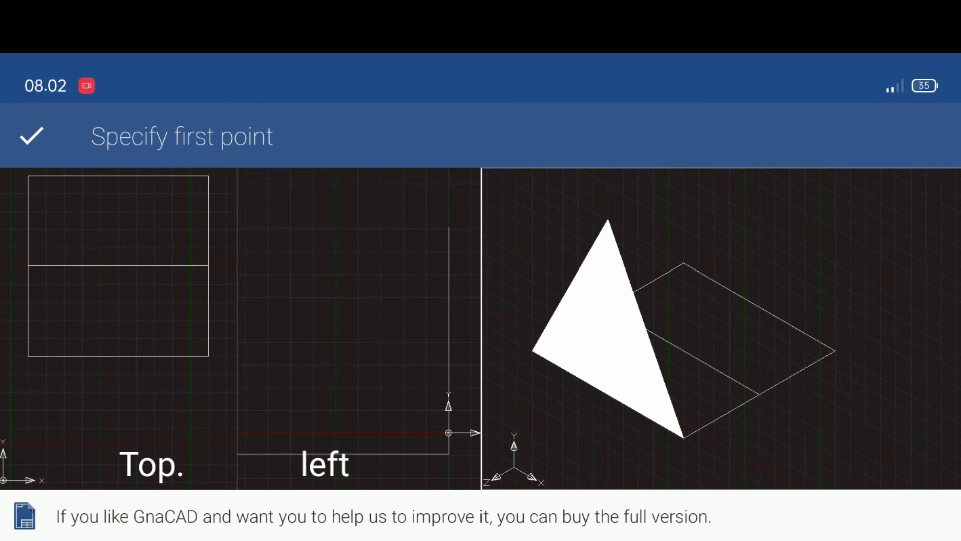
left_click(13, 119)
Start a fresh line on the square's far edge
left_click(914, 361)
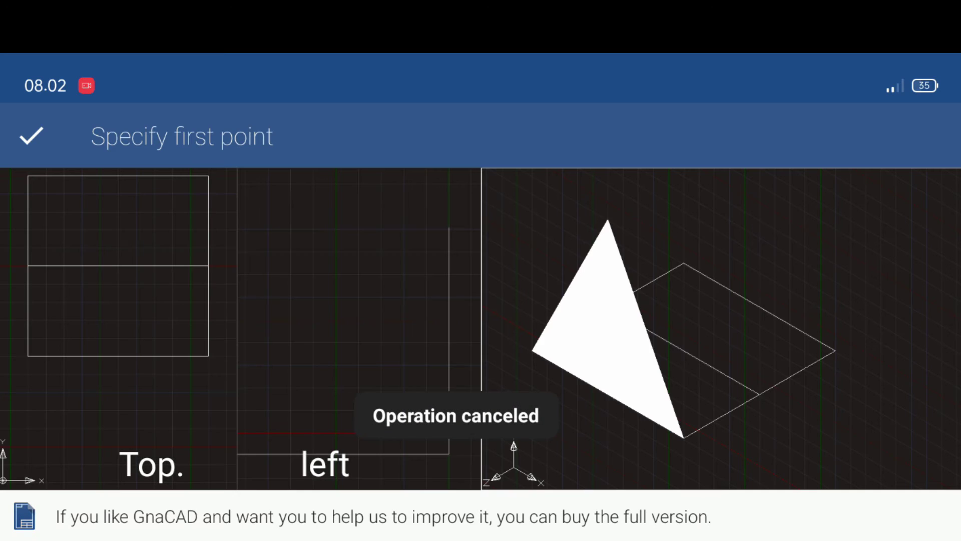
left_click(740, 295)
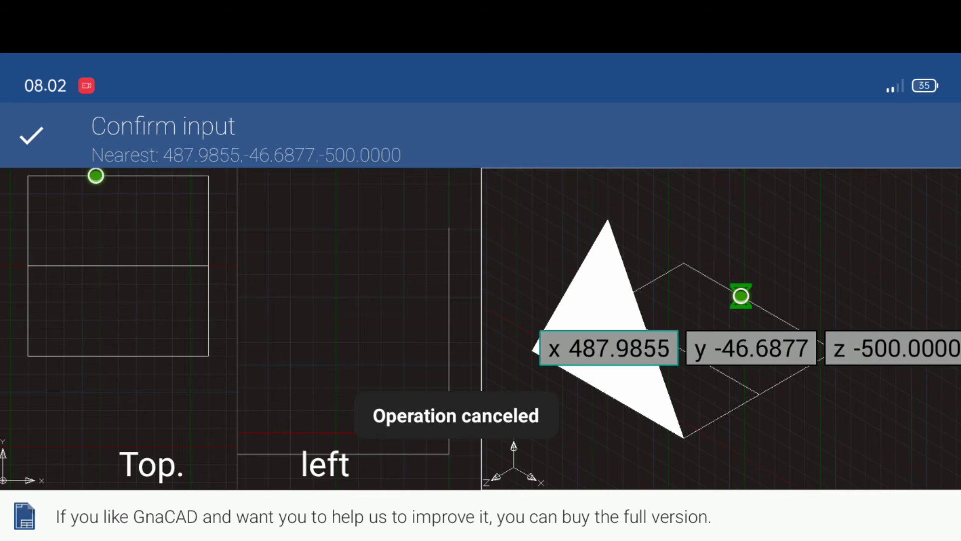
left_click(31, 136)
Attempt a line start at the top-edge midpoint, cancelling the misplaced start points
left_click(915, 363)
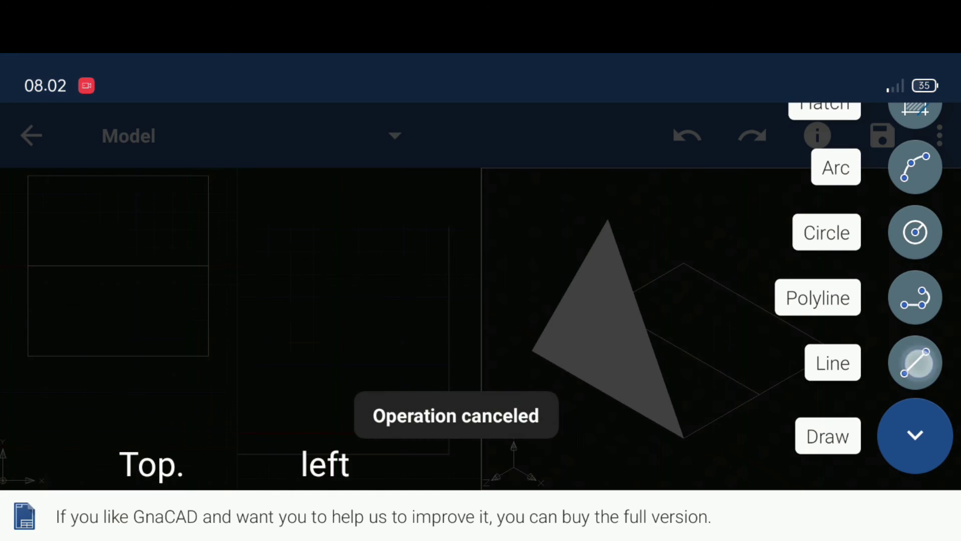
mouse_move(125, 279)
left_mouse_down()
mouse_move(96, 233)
mouse_move(129, 306)
left_mouse_up()
left_click(120, 210)
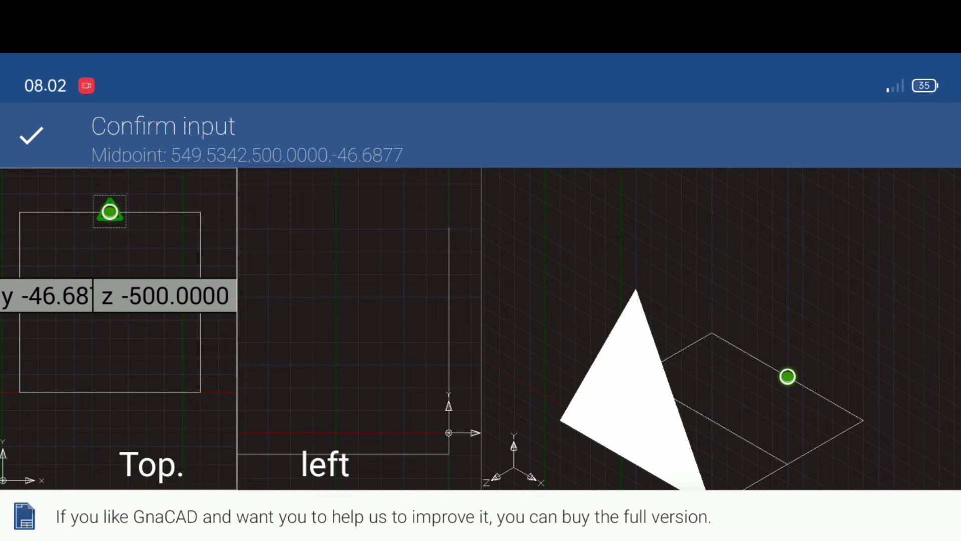
left_click(620, 456)
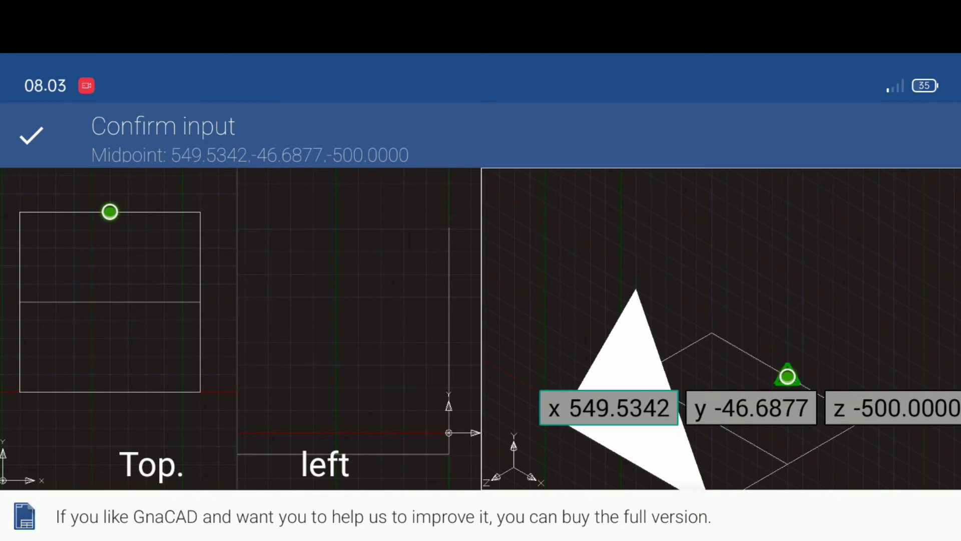
left_click(637, 408)
left_click(921, 351)
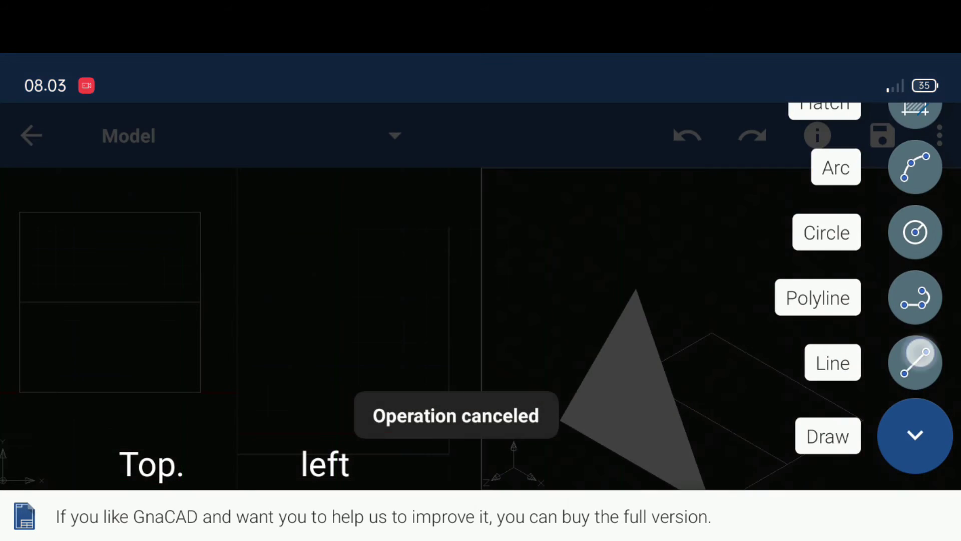
left_click_drag(837, 339, 832, 293)
left_click(115, 209)
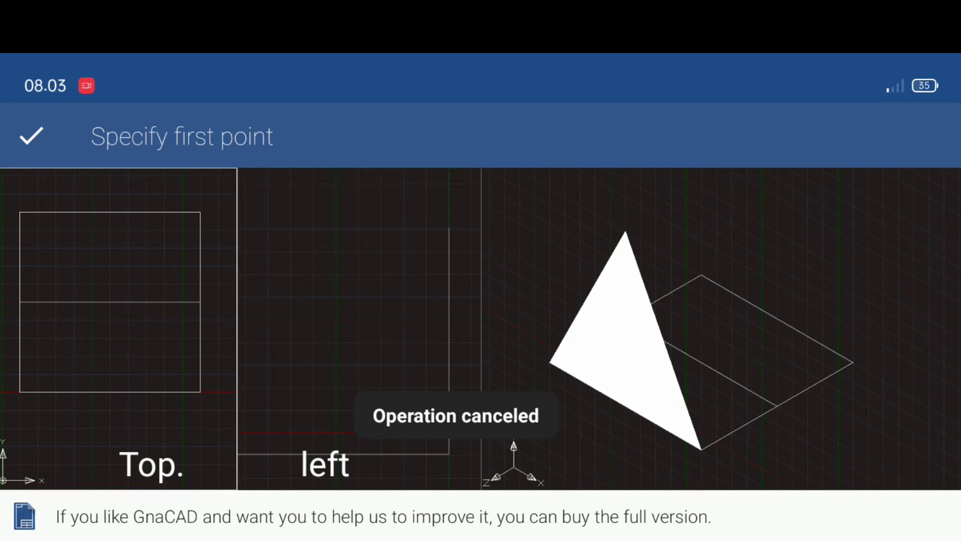
left_click(86, 214)
left_click(915, 435)
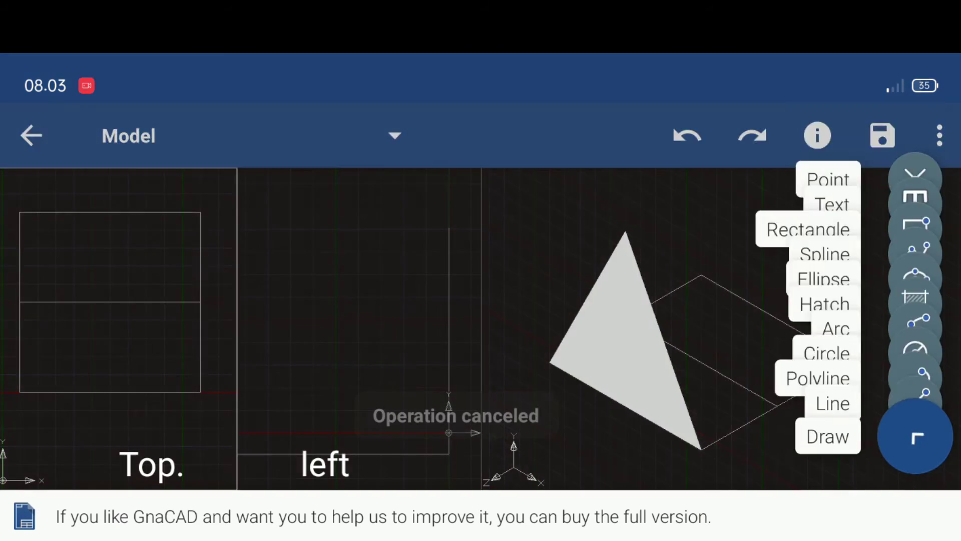
Draw the midline from the top-edge midpoint to the bottom-edge midpoint
left_click(915, 362)
left_click(116, 214)
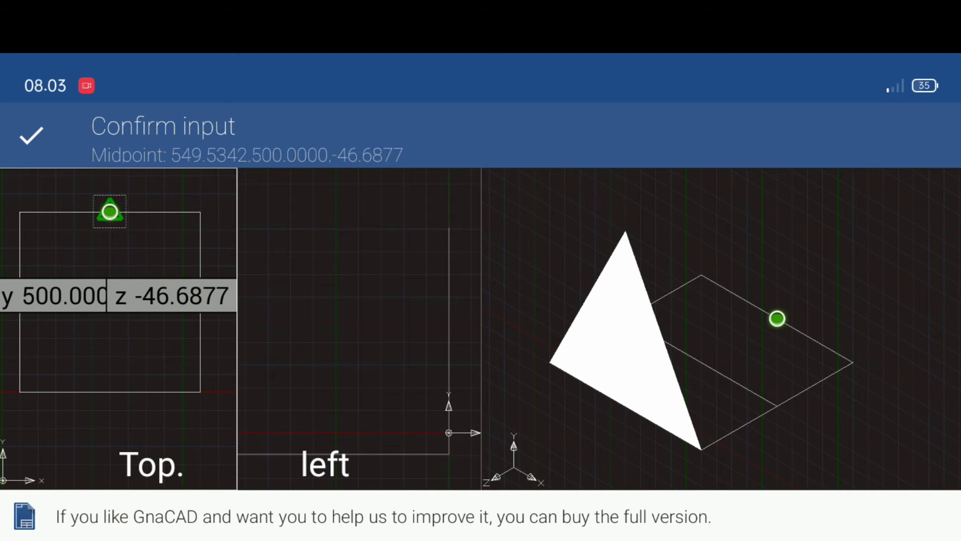
left_click(815, 278)
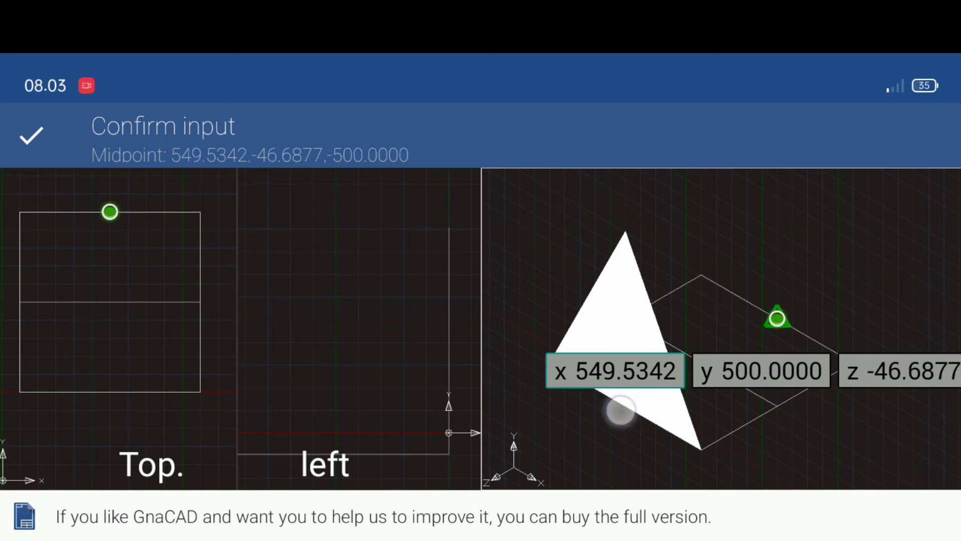
left_click(621, 410)
left_click(31, 134)
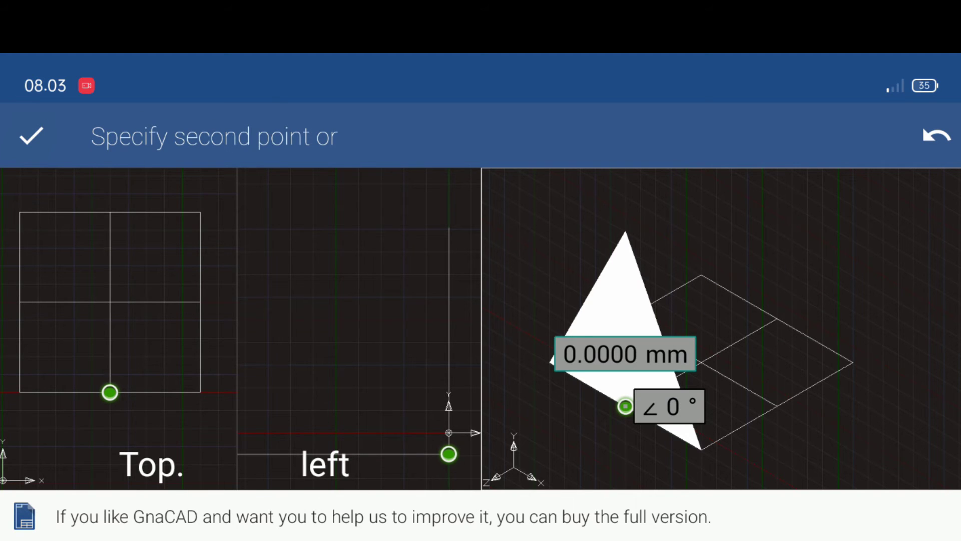
left_click(31, 134)
left_click(915, 434)
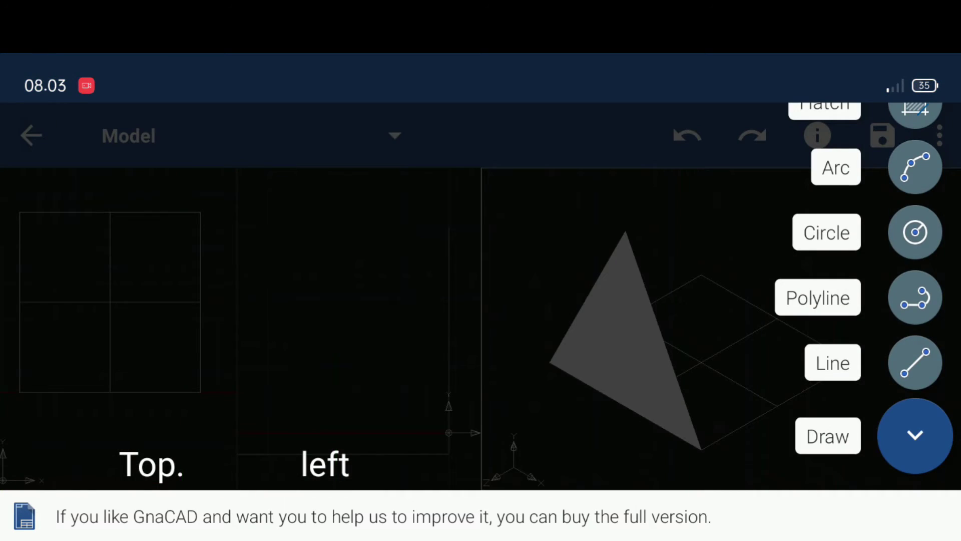
left_click(915, 434)
Pan the left view, trial-select the triangle's vertical edge, then clear the selection
left_click_drag(379, 335, 350, 310)
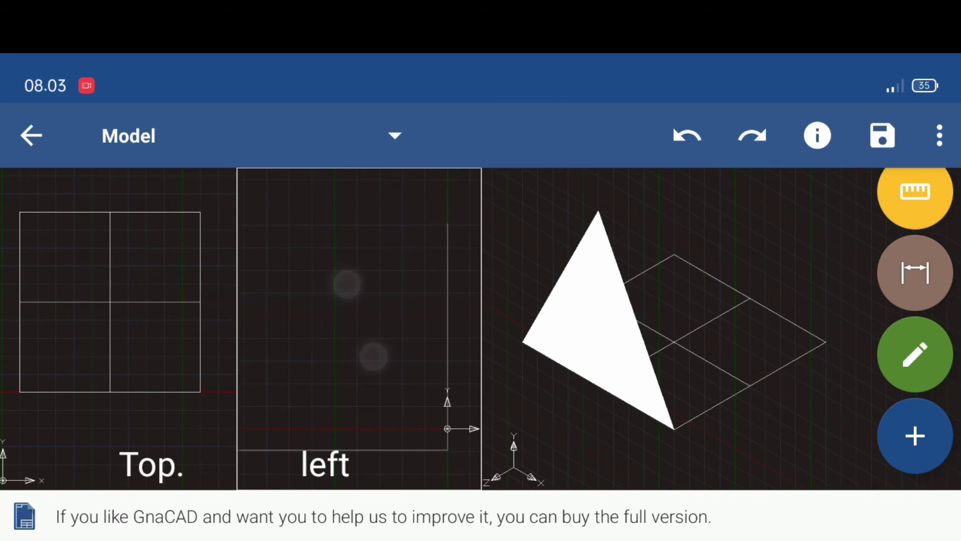
mouse_move(369, 378)
left_mouse_down()
mouse_move(312, 205)
mouse_move(340, 284)
mouse_move(326, 258)
left_mouse_up()
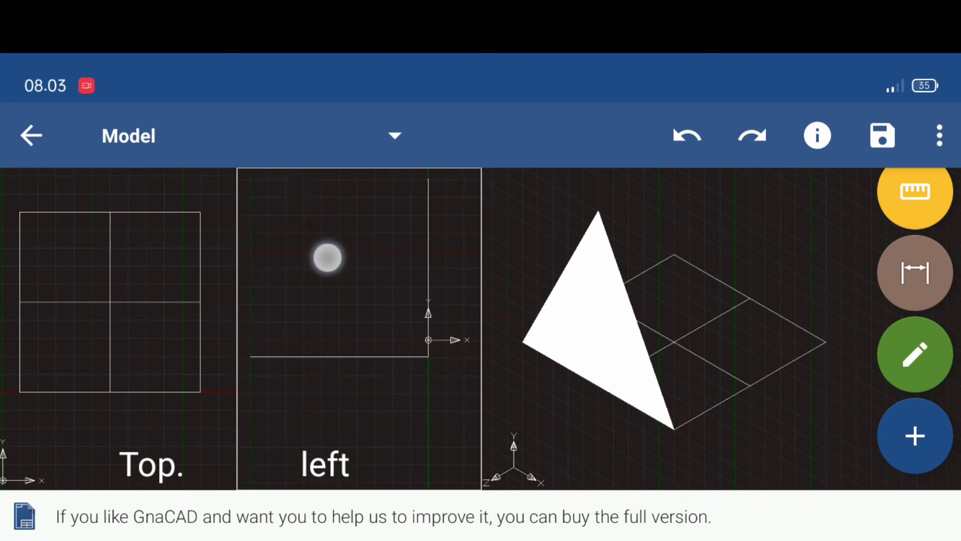
left_click(433, 217)
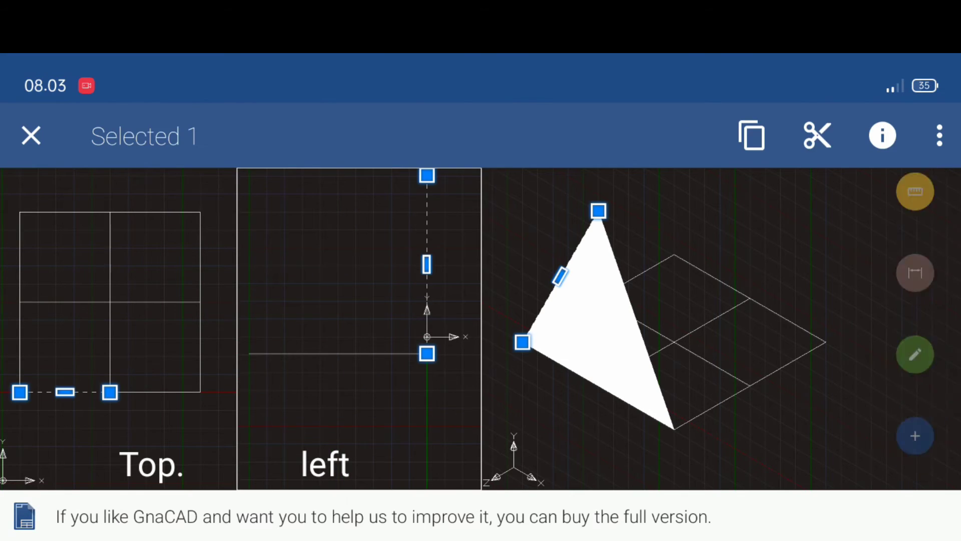
left_click(31, 135)
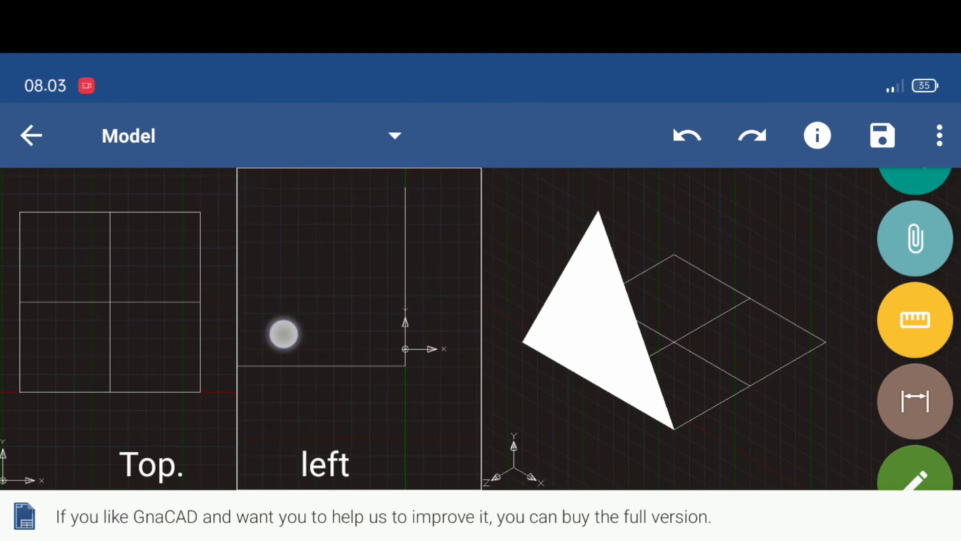
mouse_move(279, 332)
left_mouse_down()
mouse_move(345, 215)
mouse_move(467, 406)
left_mouse_up()
scroll(368, 358, "down", 2)
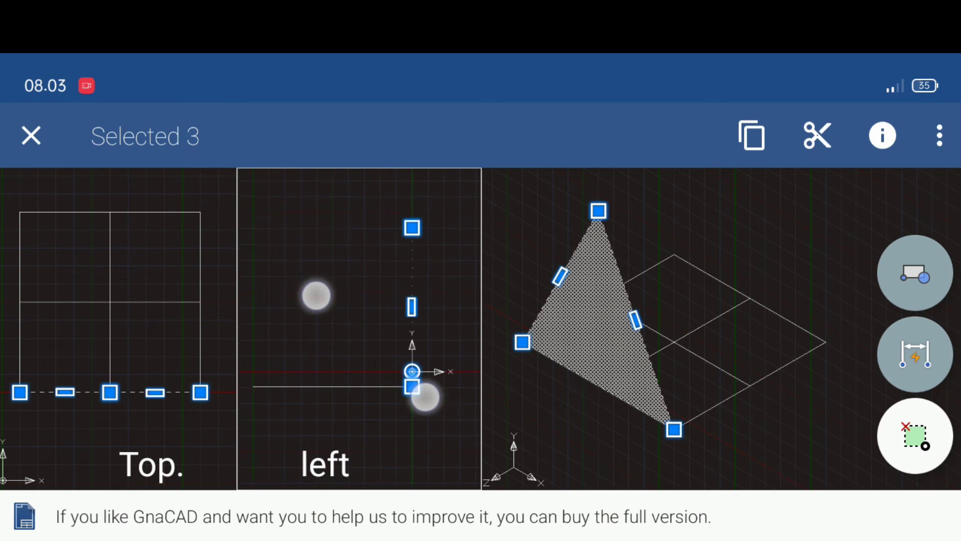
scroll(371, 325, "down", 2)
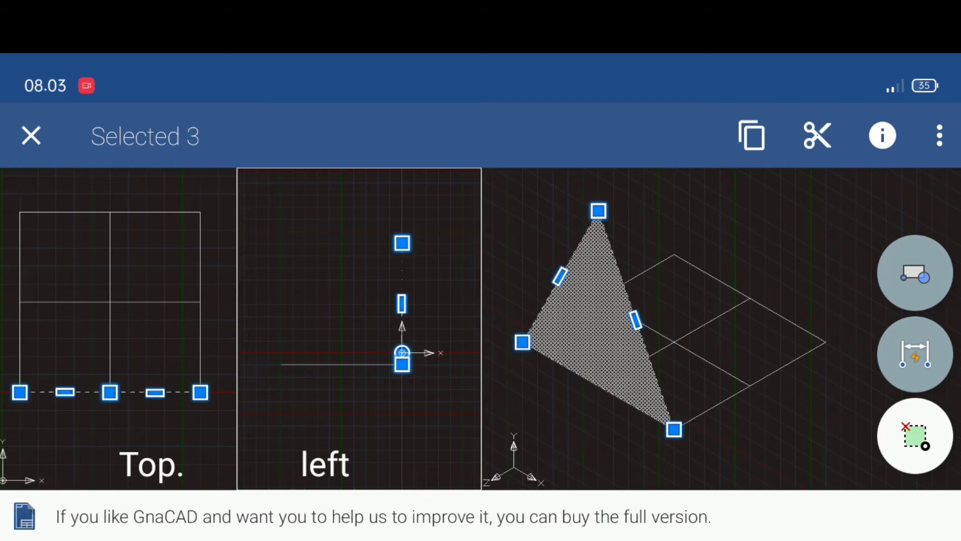
Select the triangle's edges in the 3D view and bring up the edit operations
left_click(584, 380)
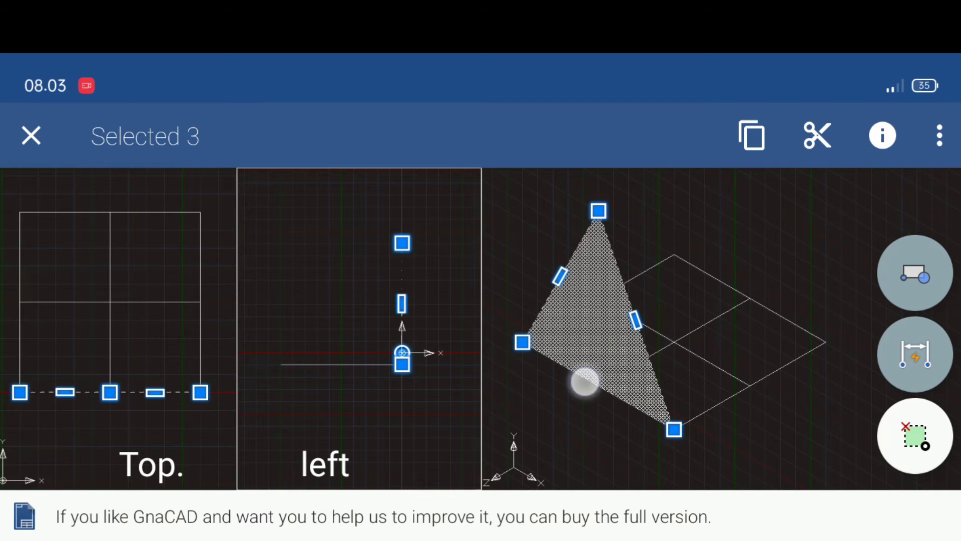
left_click(581, 384)
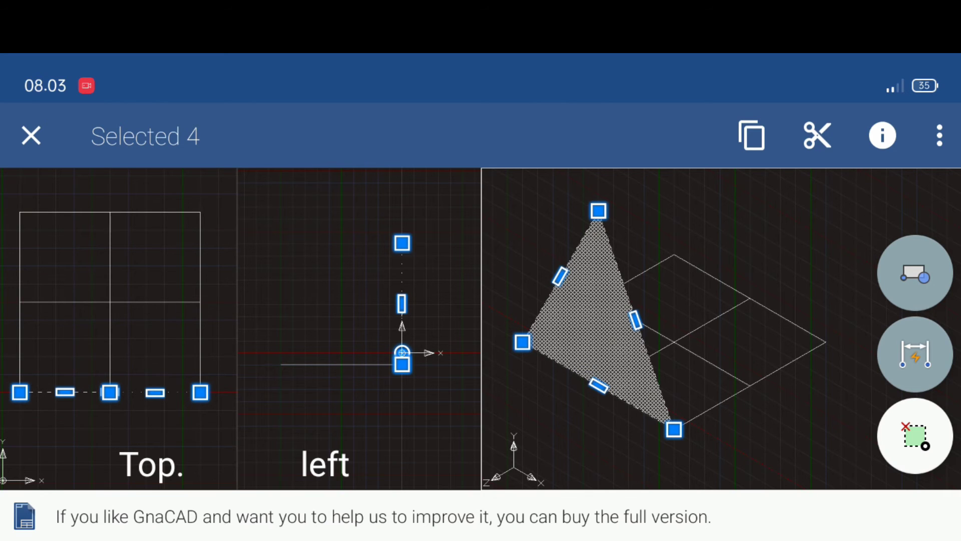
left_click(946, 125)
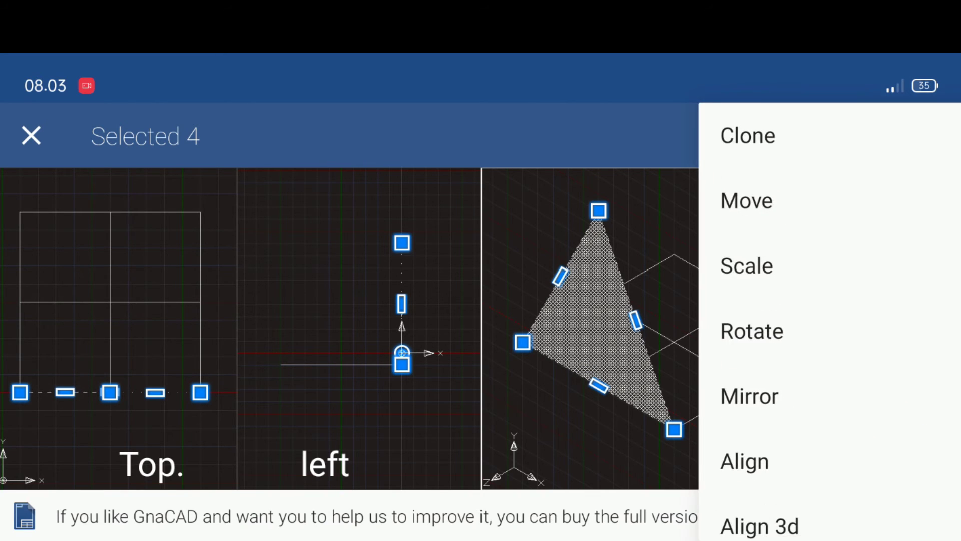
Rotate the triangle 30° about its base line's end point in the left view
left_click(796, 331)
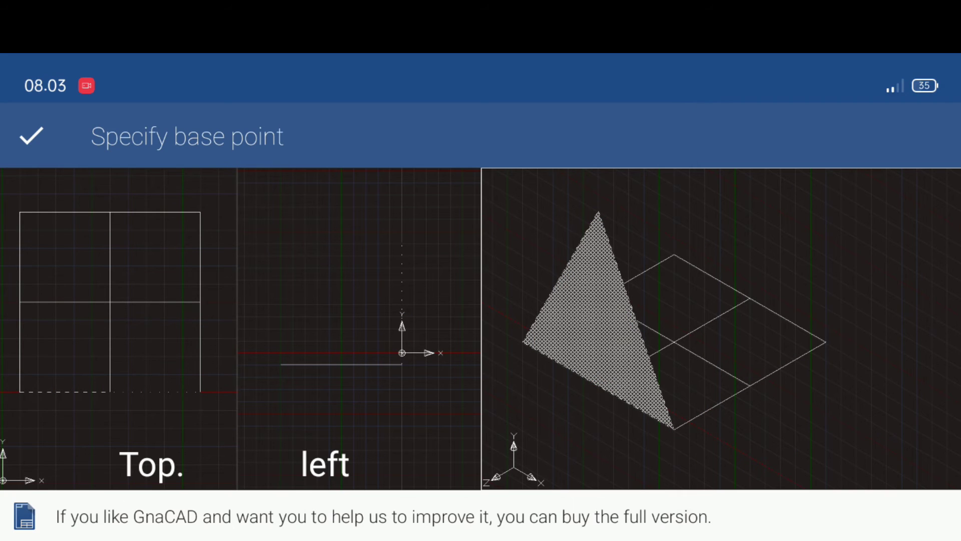
left_click(406, 372)
left_click(402, 364)
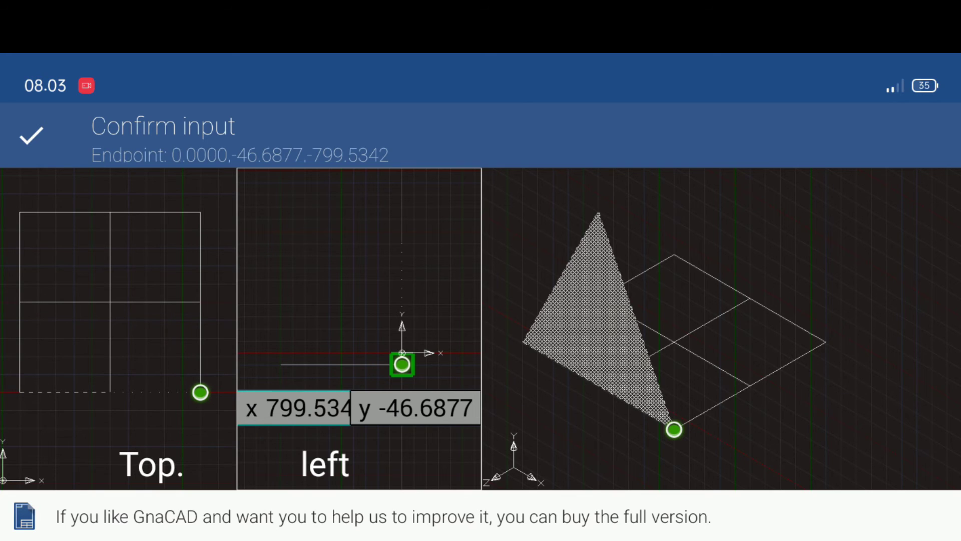
left_click(339, 212)
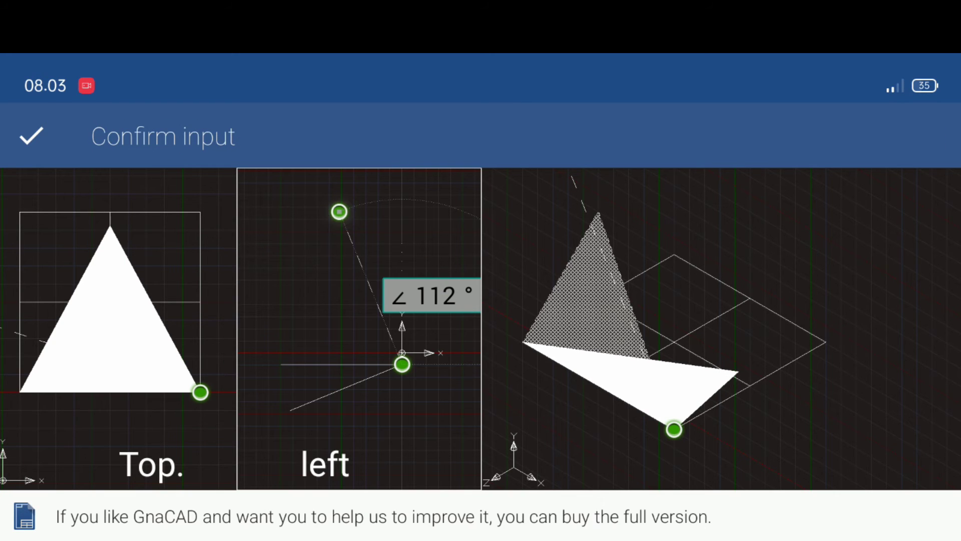
left_click(430, 295)
left_click(639, 359)
type("3")
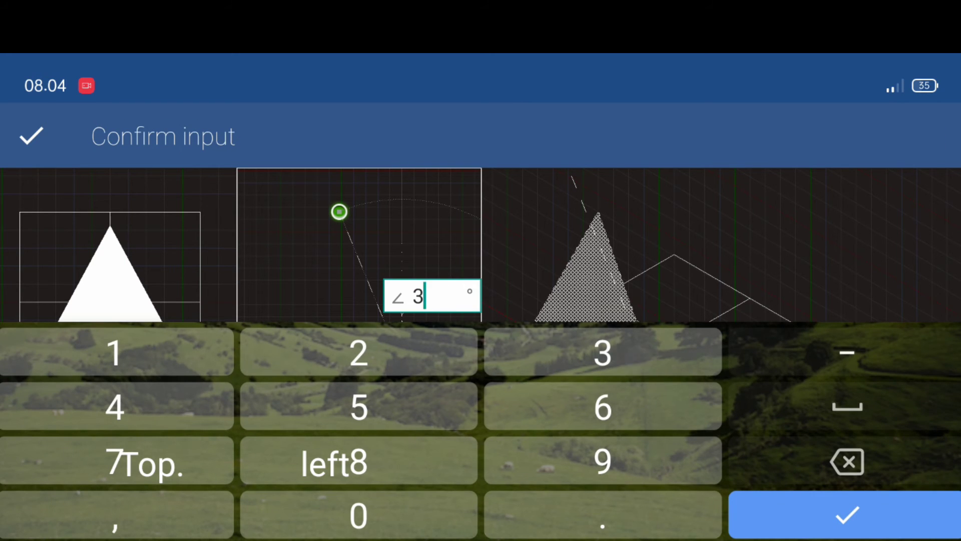
left_click(444, 511)
left_click(846, 514)
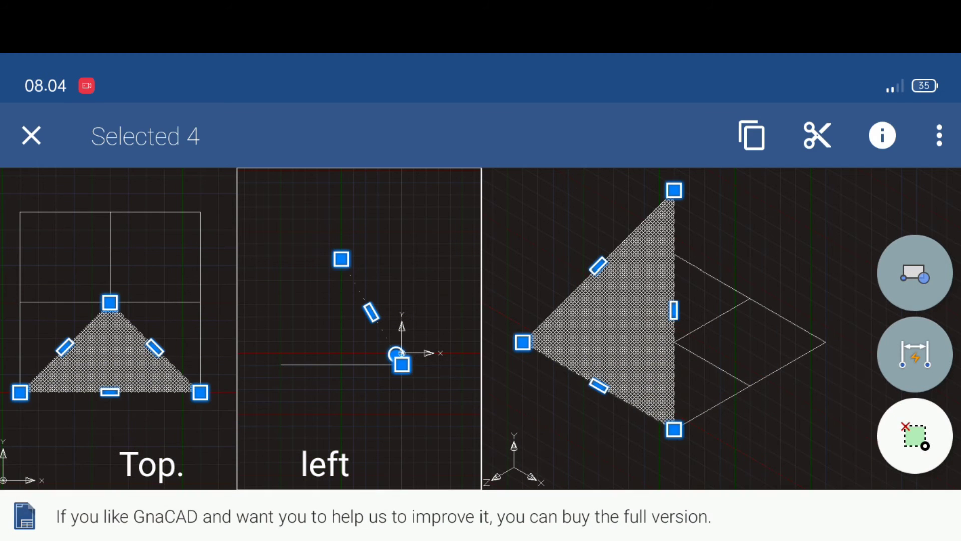
Reselect the triangle's four objects with a freeform lasso plus its lower-left edge
left_click(31, 135)
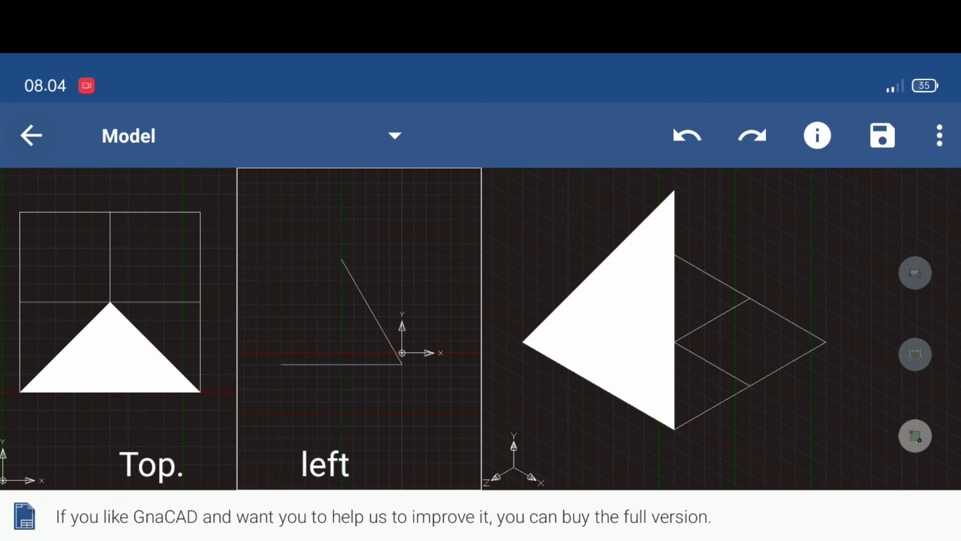
left_click(304, 225)
mouse_move(303, 225)
left_mouse_down()
mouse_move(453, 353)
mouse_move(439, 416)
left_mouse_up()
left_click(584, 377)
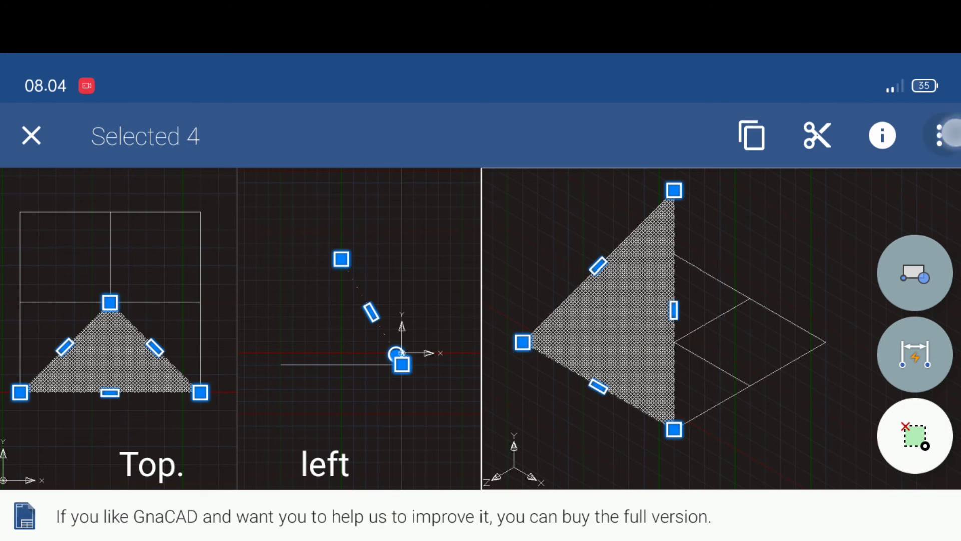
Set up a rotate array of 4 items about the triangle apex in the Top view
left_click(941, 135)
left_click(815, 329)
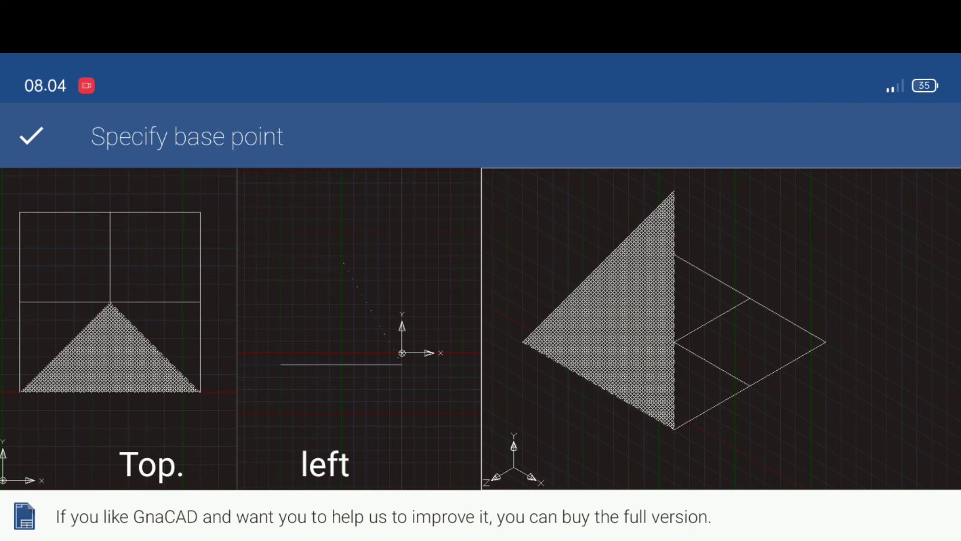
left_click(101, 305)
left_click(102, 293)
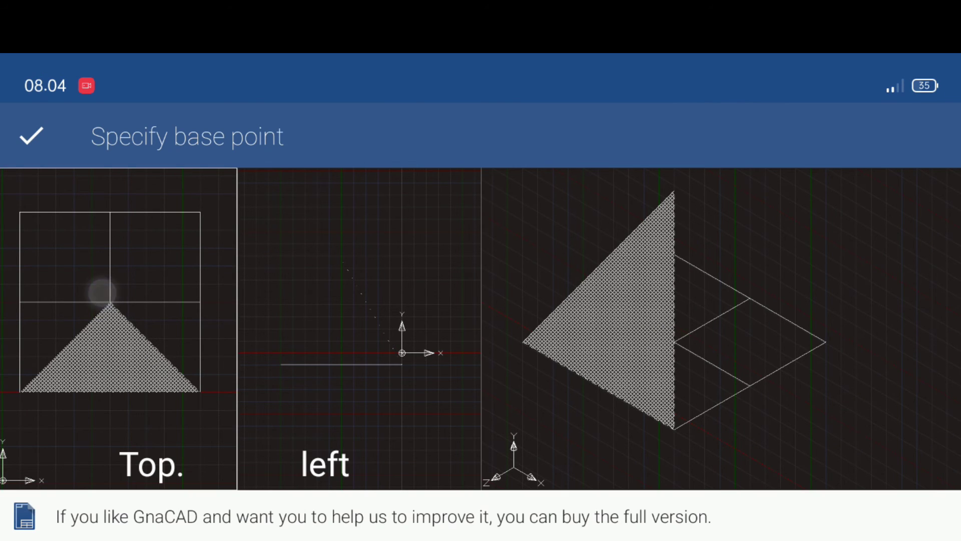
left_click(31, 135)
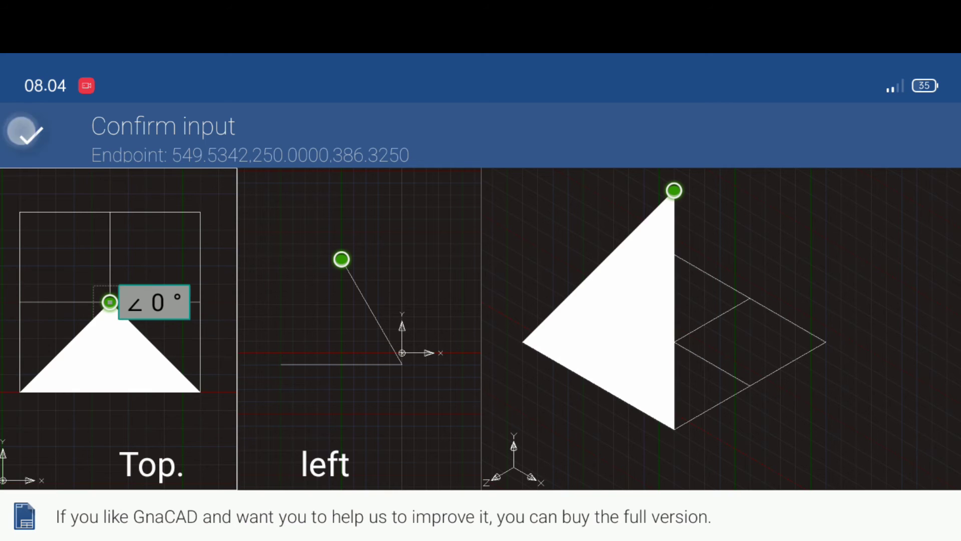
left_click(941, 135)
left_click(818, 125)
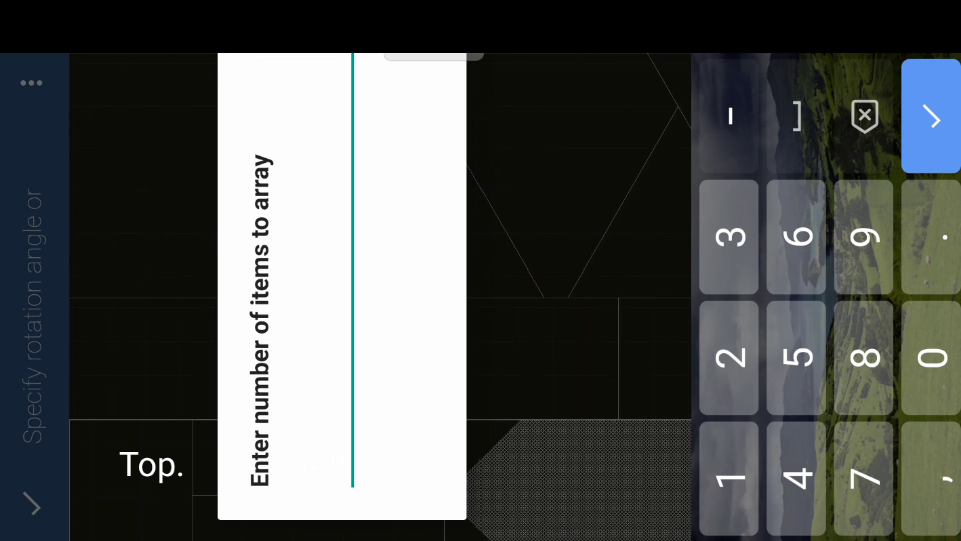
left_click(795, 477)
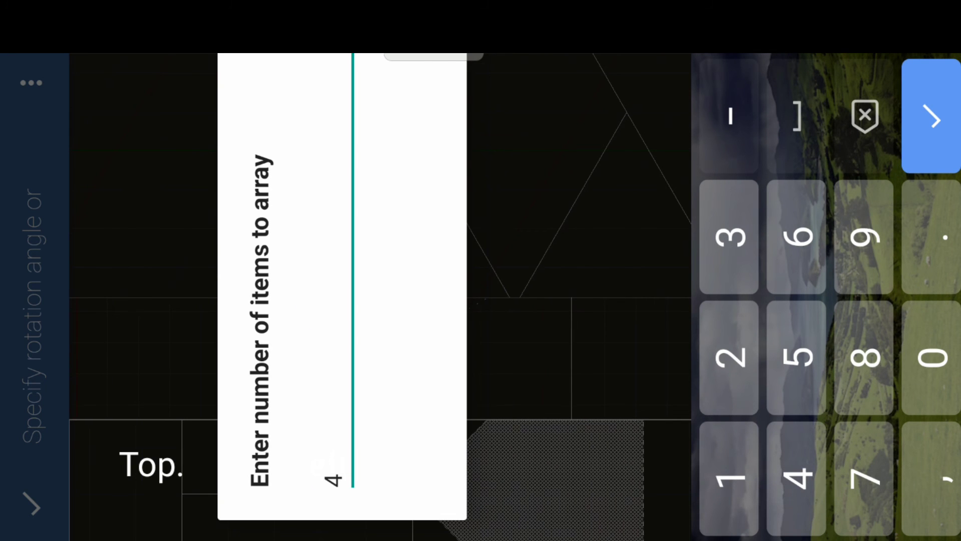
left_click(931, 116)
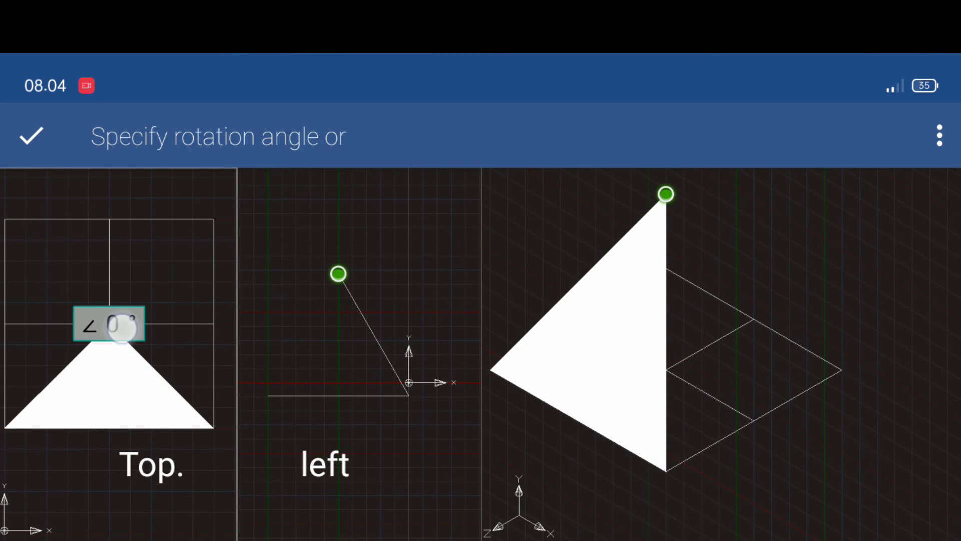
Apply a 90° rotation angle to the array and clear the selection
left_click(122, 328)
left_click(645, 463)
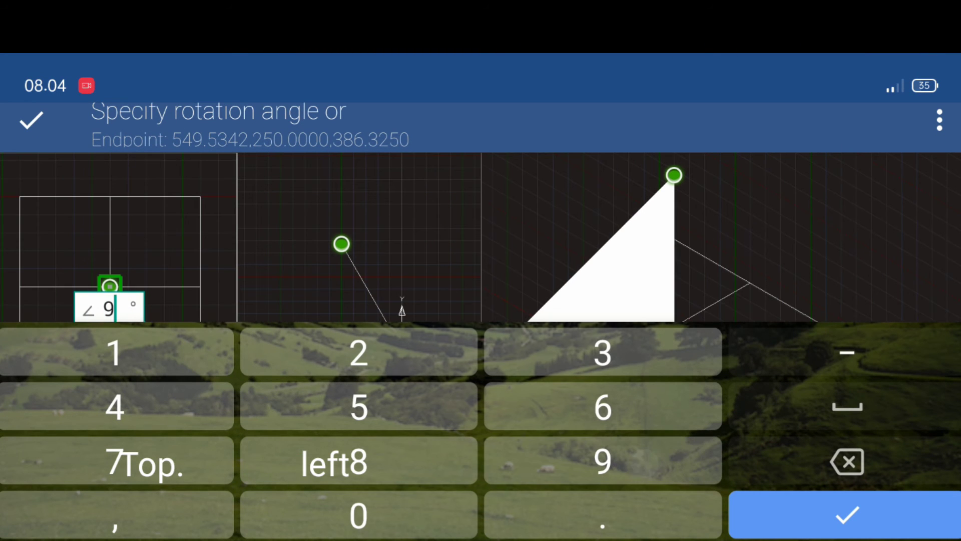
left_click(359, 514)
left_click(847, 514)
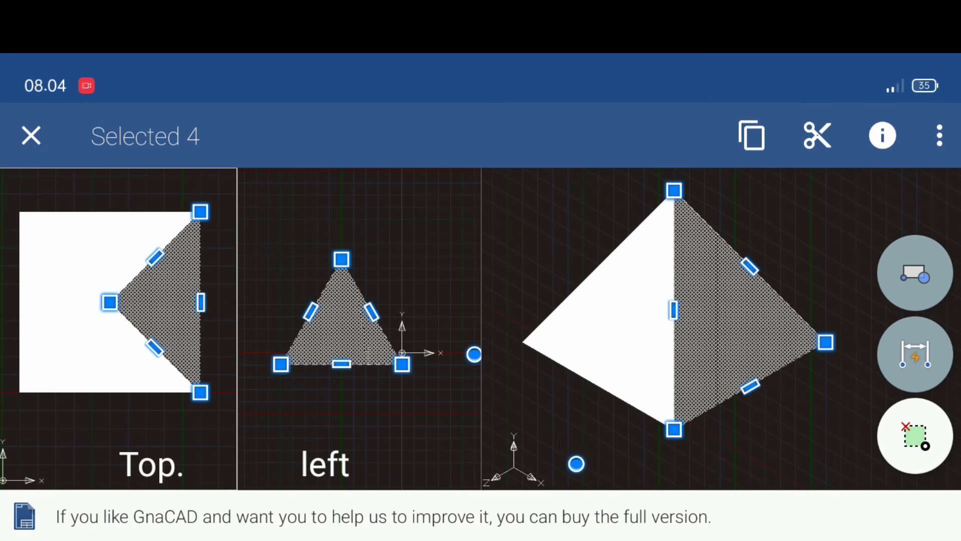
left_click(31, 135)
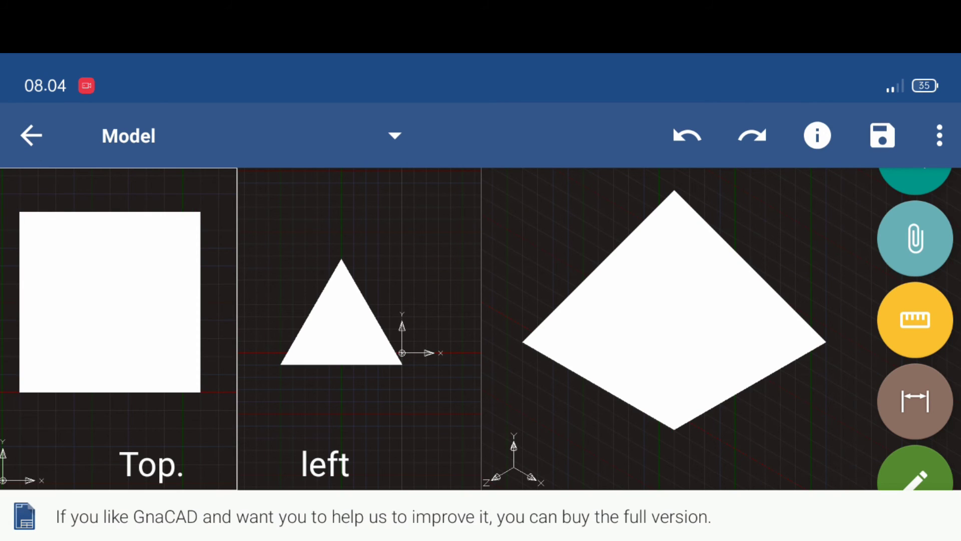
Change the viewport layout to a single viewport
left_click(939, 135)
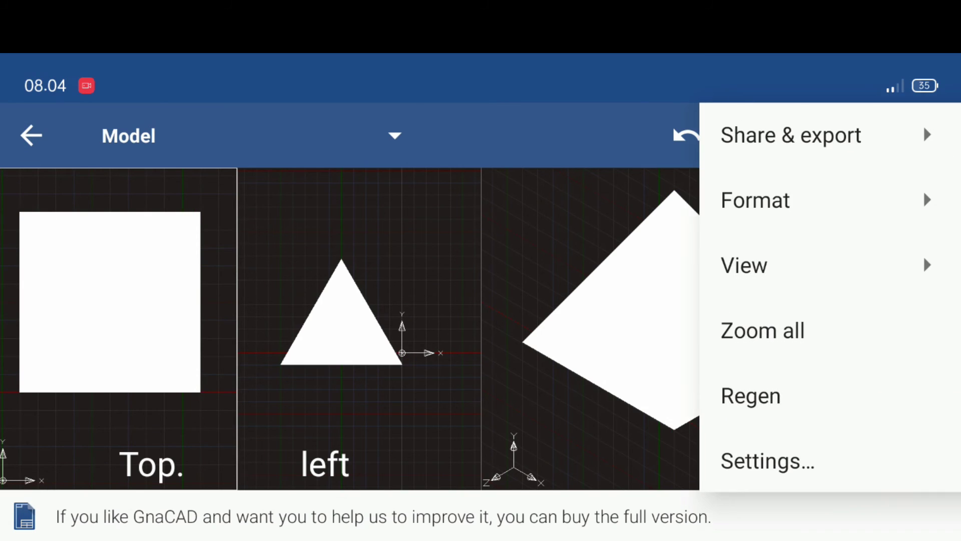
left_click(750, 266)
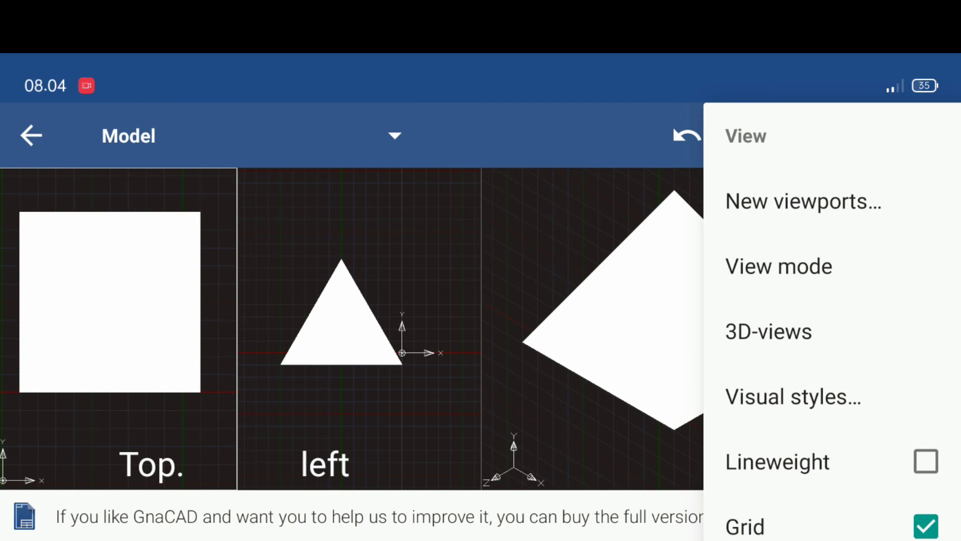
left_click(803, 201)
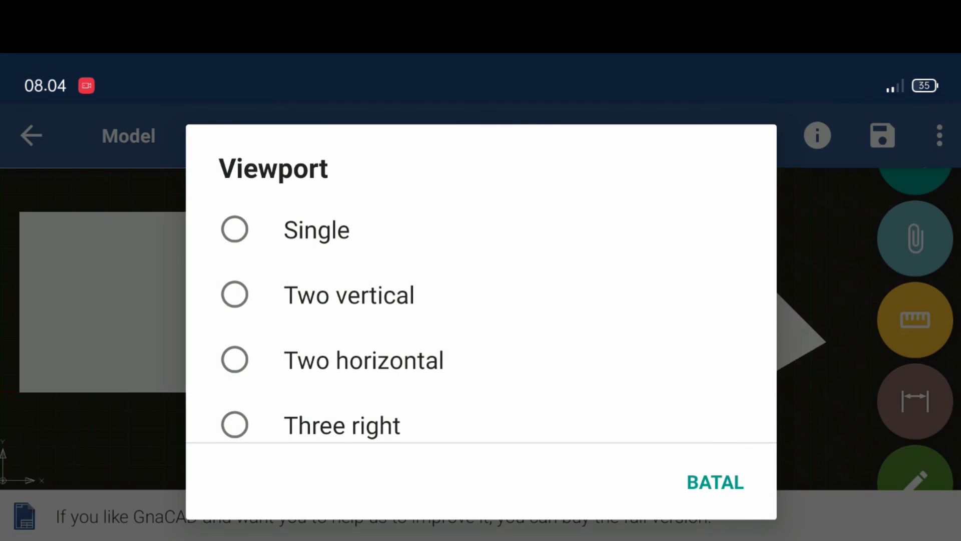
left_click(280, 229)
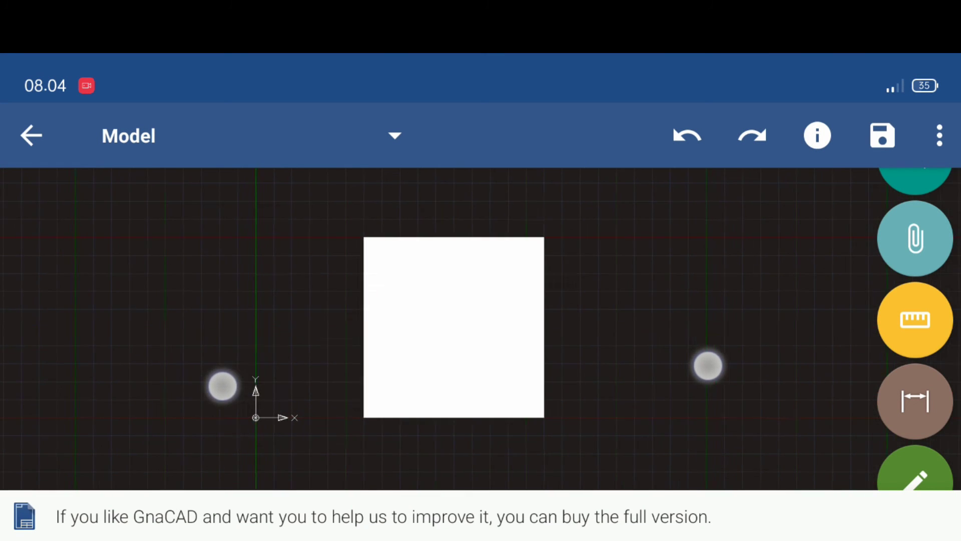
scroll(469, 383, "up", 3)
Switch the view mode to 3D and orbit the pyramid into perspective
left_click(937, 134)
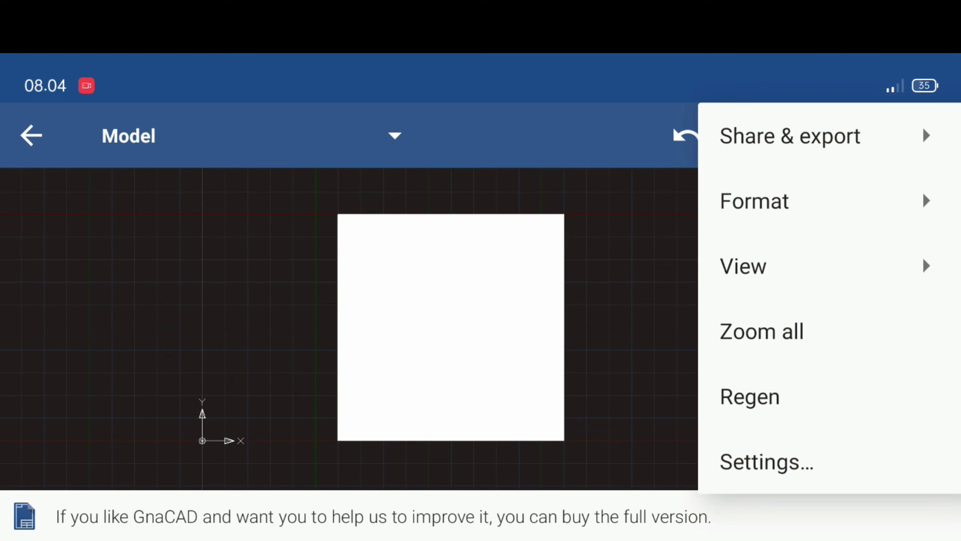
left_click(925, 267)
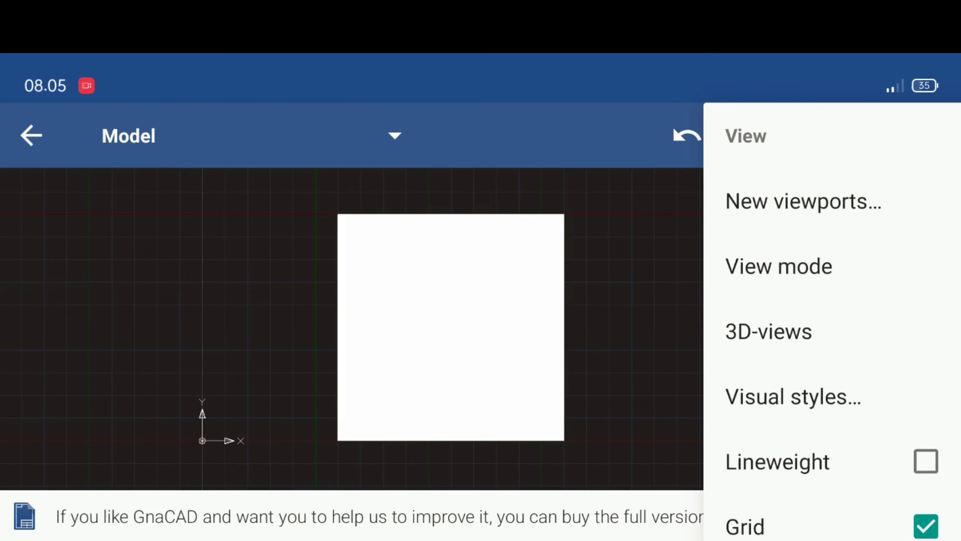
left_click(873, 269)
left_click(239, 315)
mouse_move(748, 296)
left_mouse_down()
mouse_move(718, 326)
mouse_move(730, 285)
mouse_move(745, 405)
mouse_move(783, 336)
mouse_move(735, 391)
mouse_move(691, 247)
mouse_move(663, 275)
left_mouse_up()
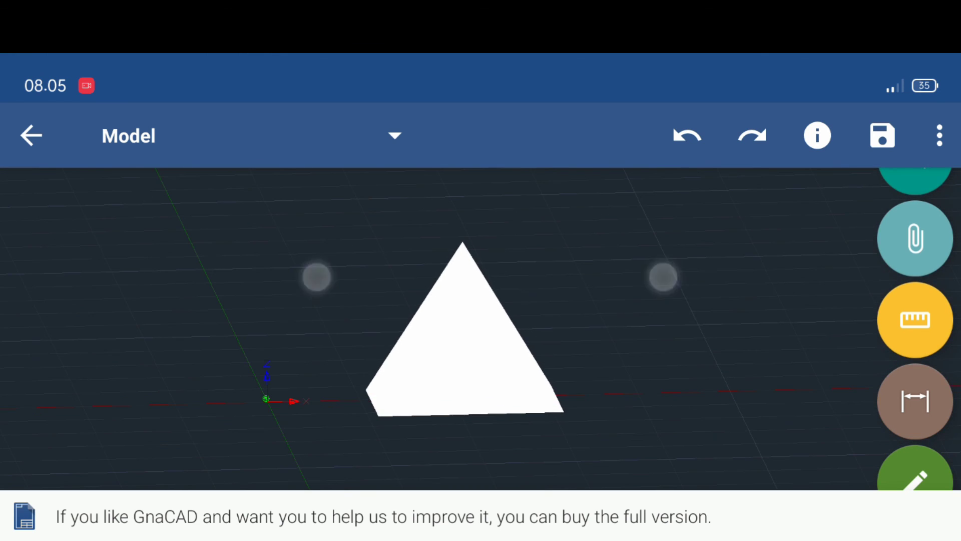
Window-select the whole pyramid and set its colour to blue 170
left_click_drag(316, 275, 309, 214)
left_click_drag(613, 206, 632, 436)
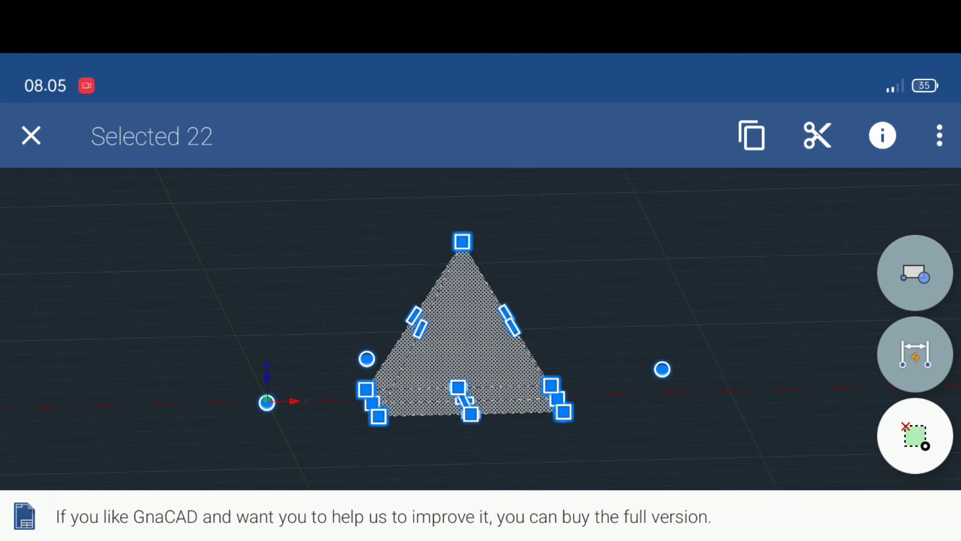
left_click(896, 118)
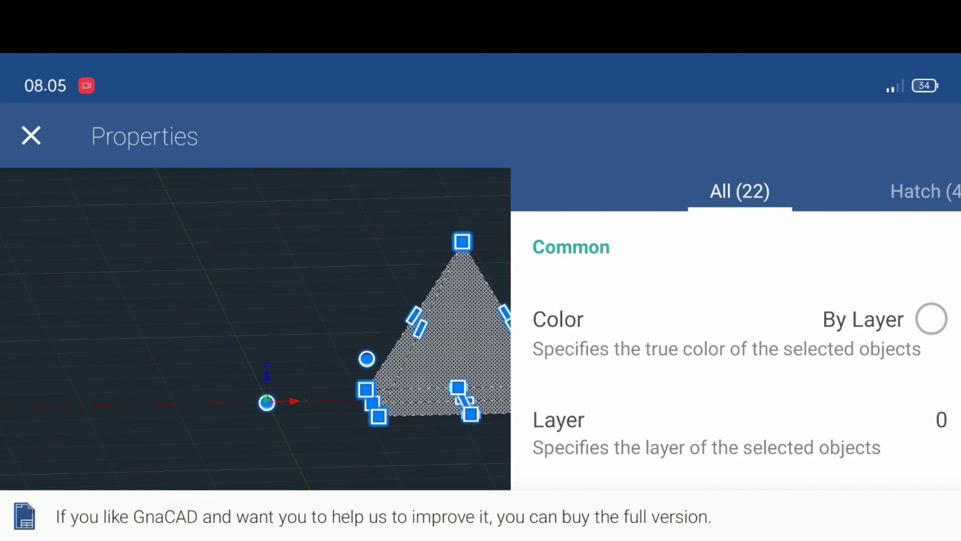
left_click(881, 319)
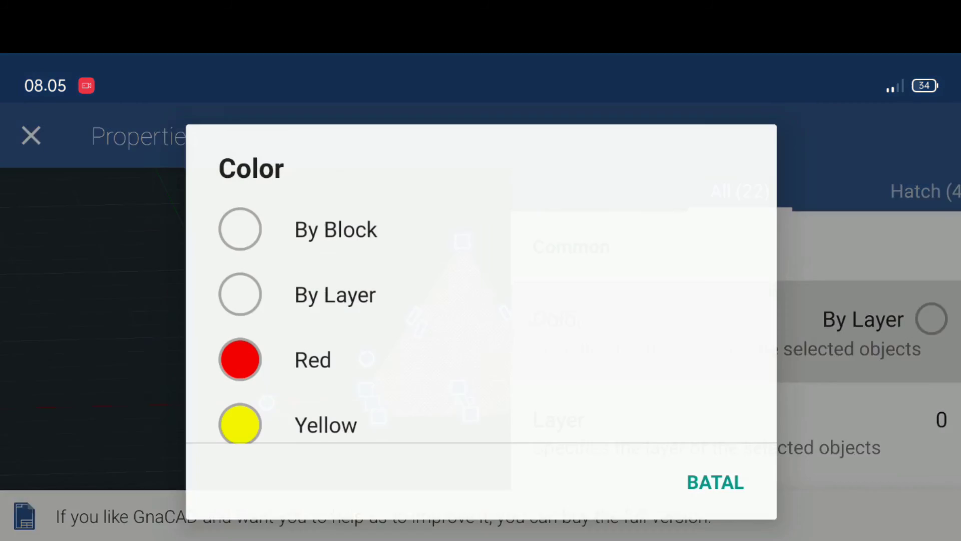
scroll(671, 300, "down", 5)
left_click(337, 407)
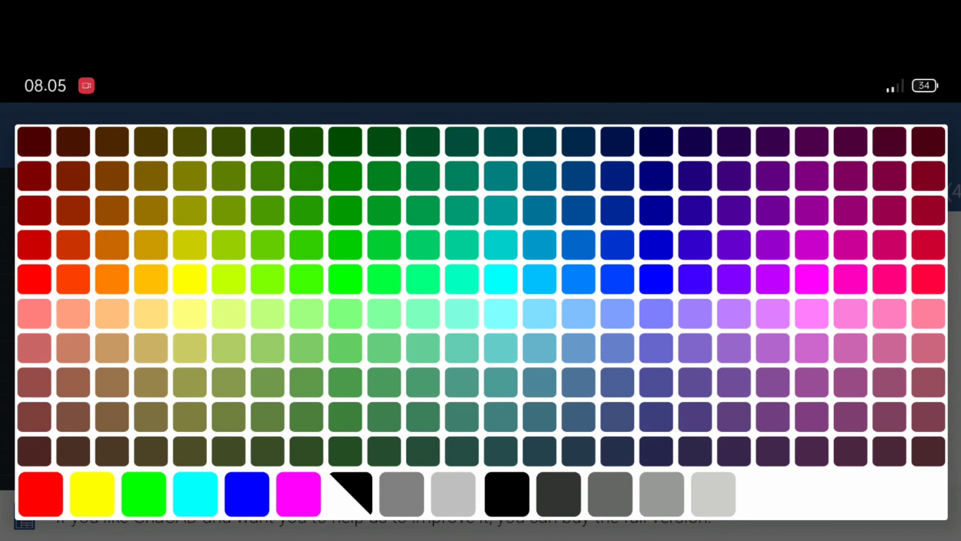
left_click(662, 278)
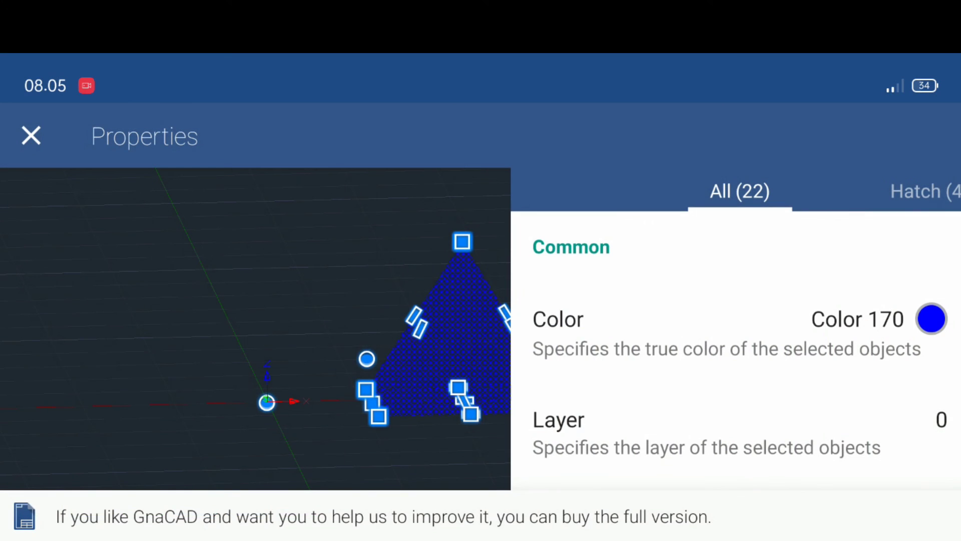
left_click(22, 140)
left_click_drag(746, 317, 676, 308)
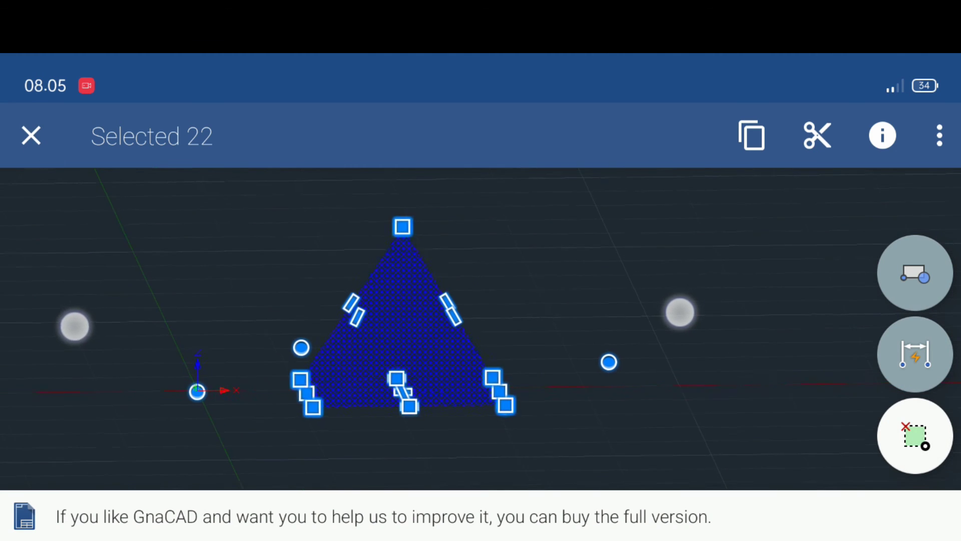
Set the colour of the pyramid's line objects to White
left_click(940, 135)
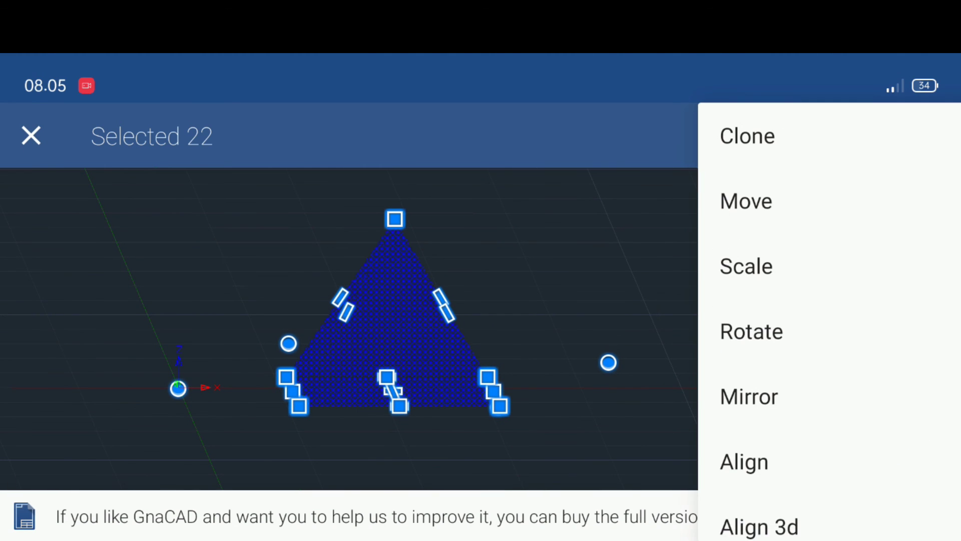
key("Escape")
left_click(882, 133)
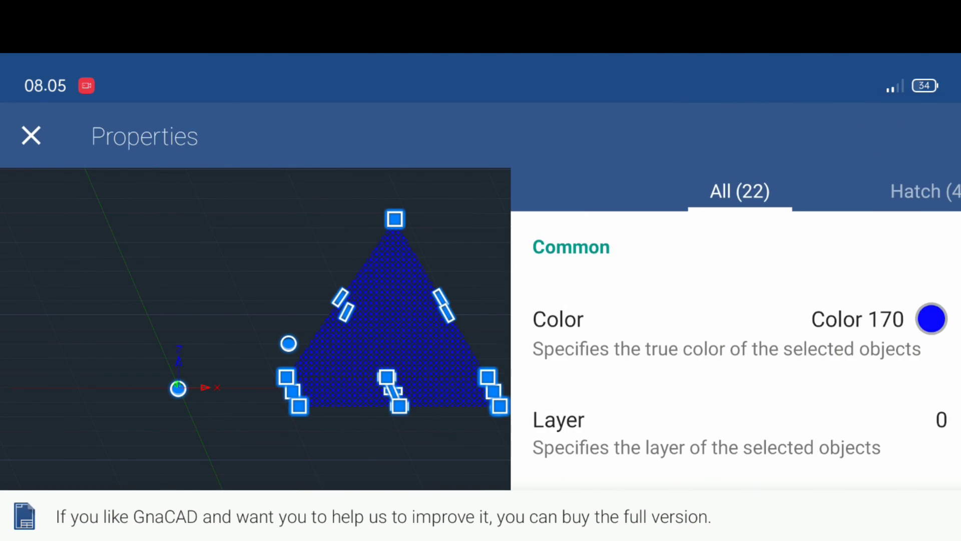
left_click(923, 191)
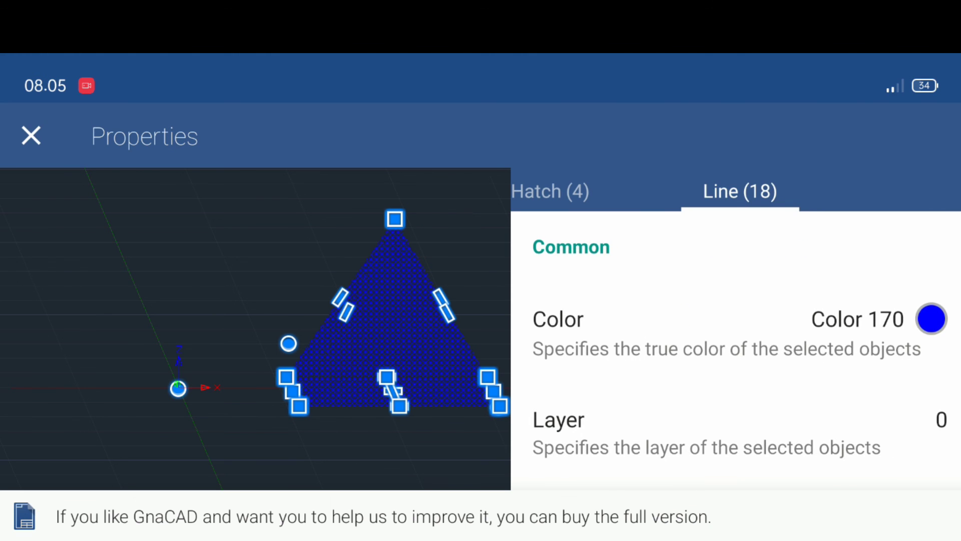
left_click(910, 306)
mouse_move(264, 401)
left_mouse_down()
mouse_move(220, 320)
mouse_move(240, 407)
left_mouse_up()
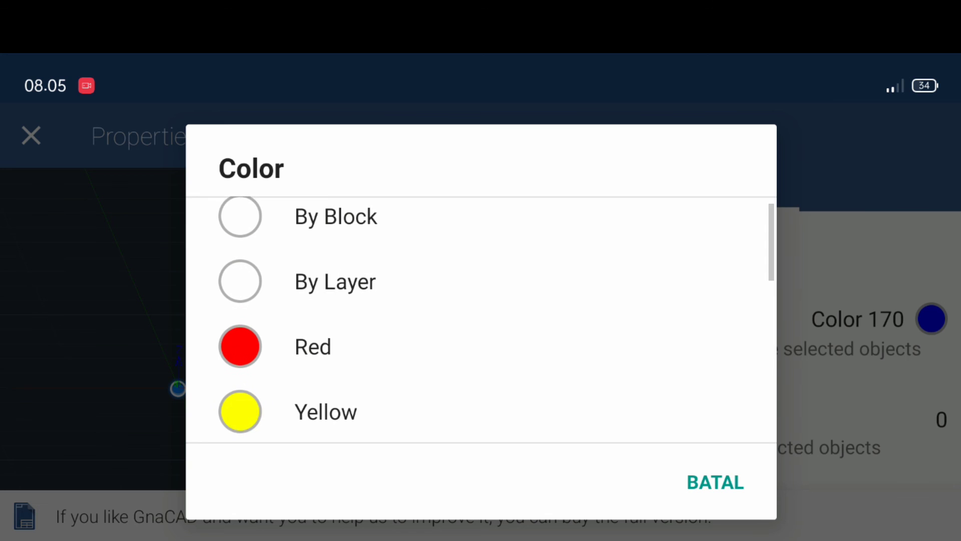
left_click_drag(198, 364, 194, 238)
left_click(202, 273)
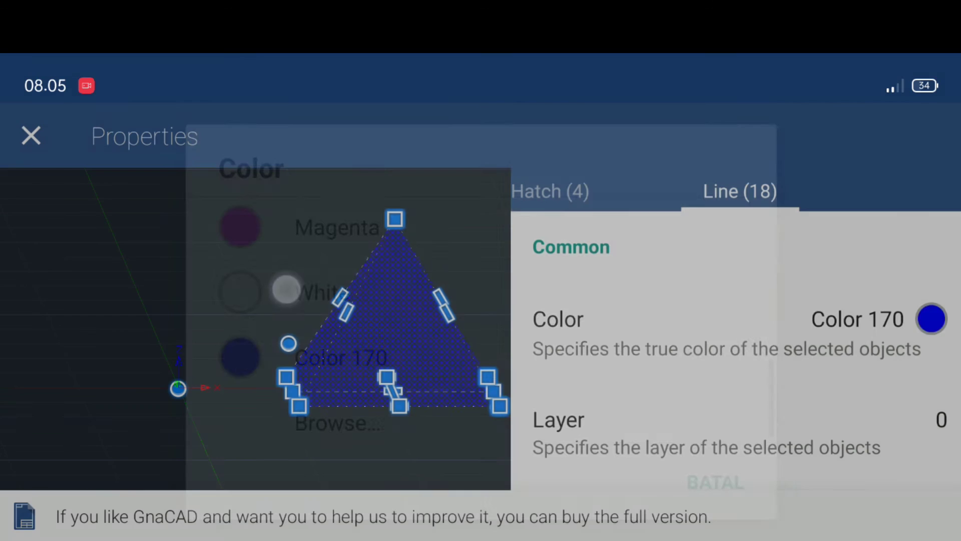
left_click(12, 141)
Orbit and zoom to inspect the pyramid's internal lines
mouse_move(721, 292)
left_mouse_down()
mouse_move(693, 395)
mouse_move(761, 395)
left_mouse_up()
mouse_move(773, 347)
left_mouse_down()
mouse_move(818, 350)
mouse_move(629, 353)
left_mouse_up()
scroll(406, 341, "up", 3)
mouse_move(709, 352)
left_mouse_down()
mouse_move(670, 300)
mouse_move(684, 253)
left_mouse_up()
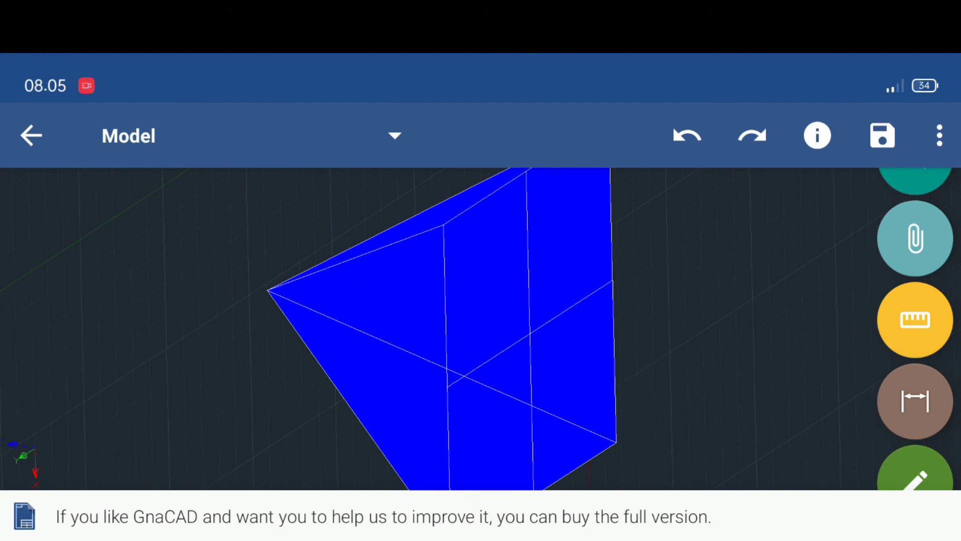
Delete the two crossing midlines inside the pyramid and orbit to view it from above
left_click(566, 307)
left_click(528, 243)
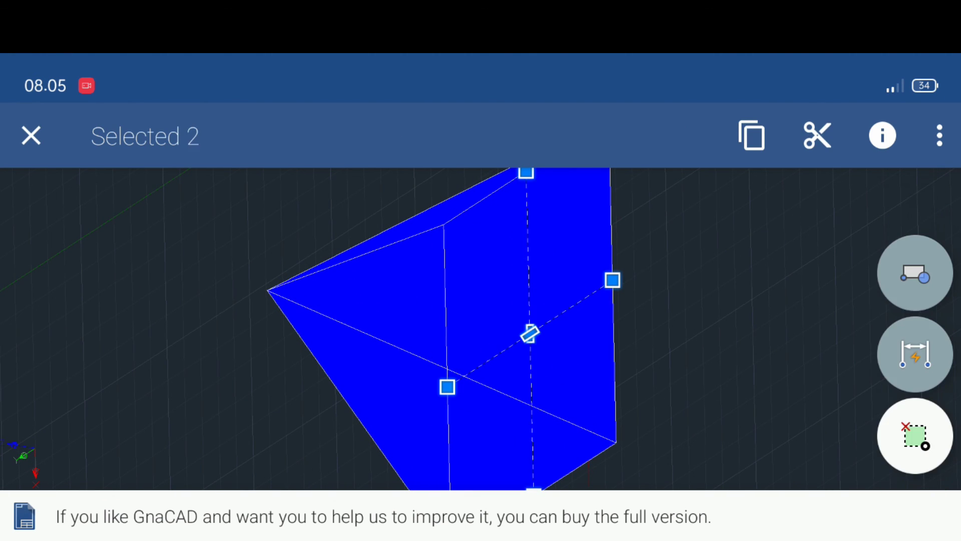
left_click(940, 135)
left_click(808, 506)
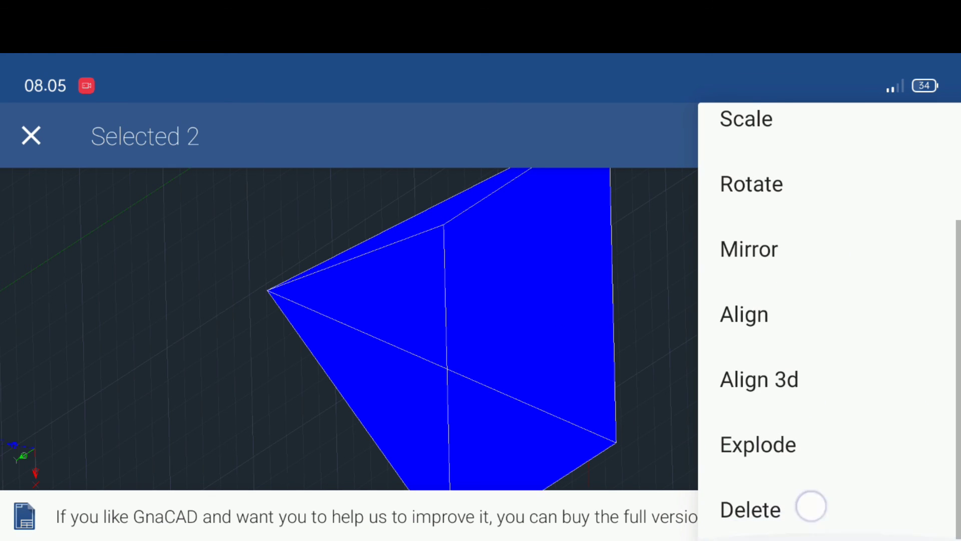
mouse_move(697, 333)
left_mouse_down()
mouse_move(706, 438)
mouse_move(731, 368)
left_mouse_up()
mouse_move(729, 276)
left_mouse_down()
mouse_move(757, 251)
mouse_move(724, 320)
left_mouse_up()
mouse_move(705, 369)
left_mouse_down()
mouse_move(777, 277)
mouse_move(782, 331)
mouse_move(755, 384)
mouse_move(789, 399)
left_mouse_up()
left_click(405, 135)
left_click(225, 202)
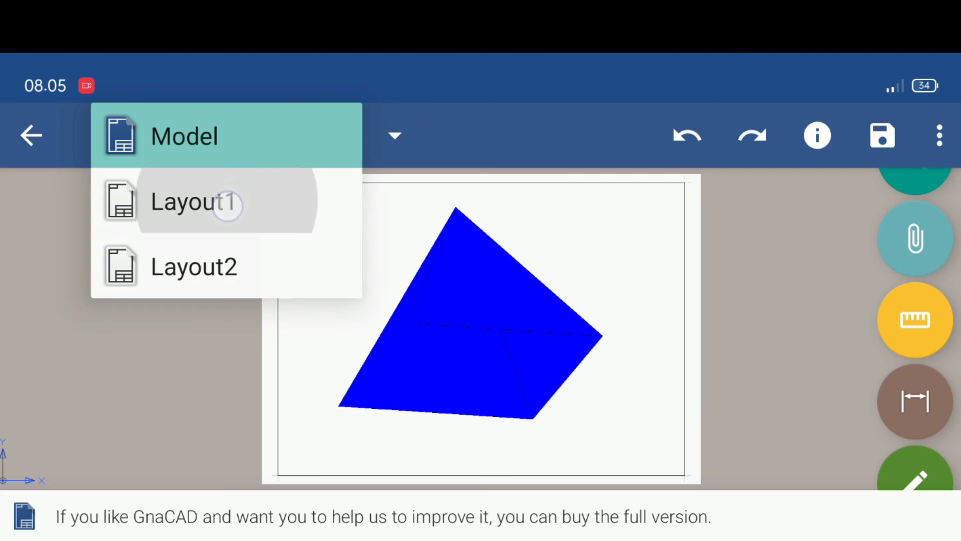
left_click(645, 259)
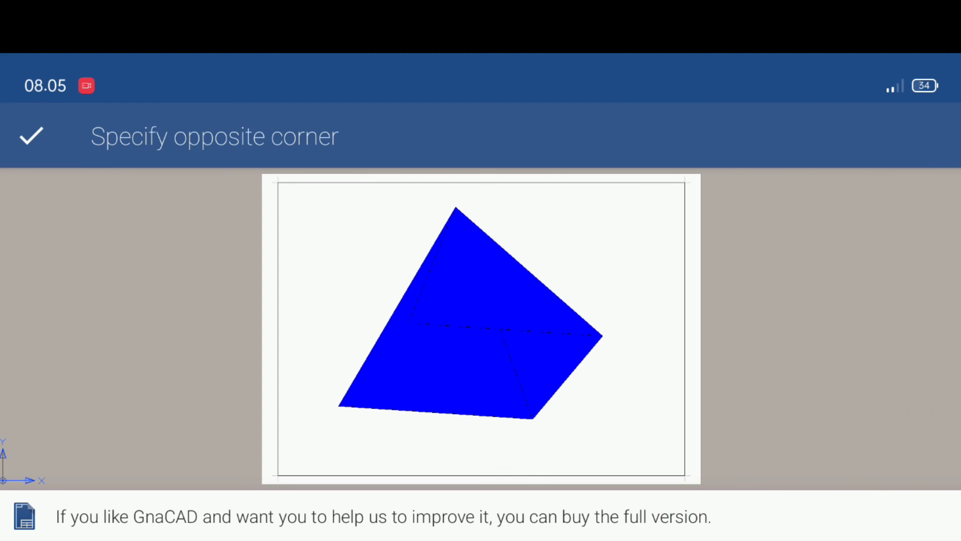
left_click(630, 229)
mouse_move(622, 259)
left_mouse_down()
mouse_move(609, 339)
mouse_move(617, 292)
left_mouse_up()
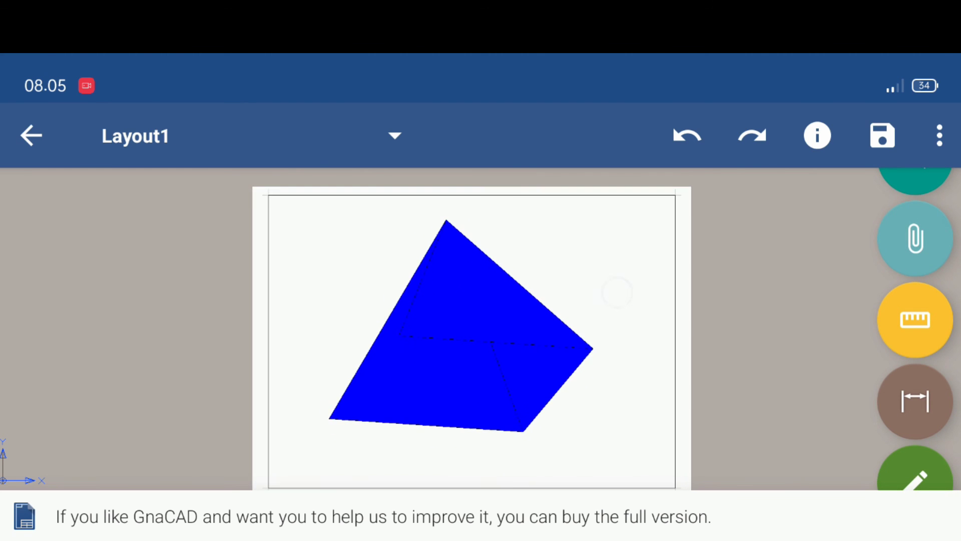
left_click(395, 136)
left_click(193, 135)
mouse_move(746, 440)
left_mouse_down()
mouse_move(756, 429)
mouse_move(757, 361)
left_mouse_up()
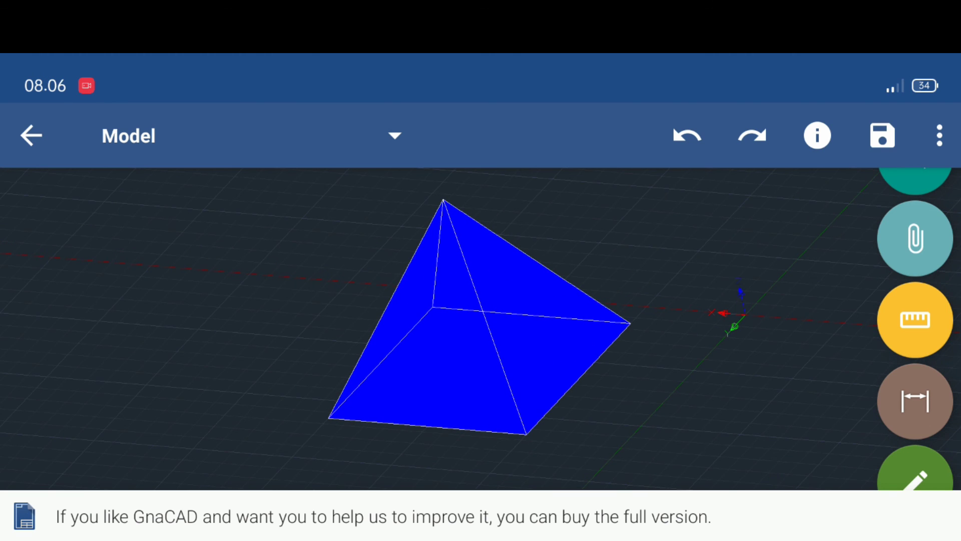
left_click_drag(163, 368, 146, 358)
mouse_move(736, 371)
left_mouse_down()
mouse_move(736, 380)
mouse_move(814, 350)
left_mouse_up()
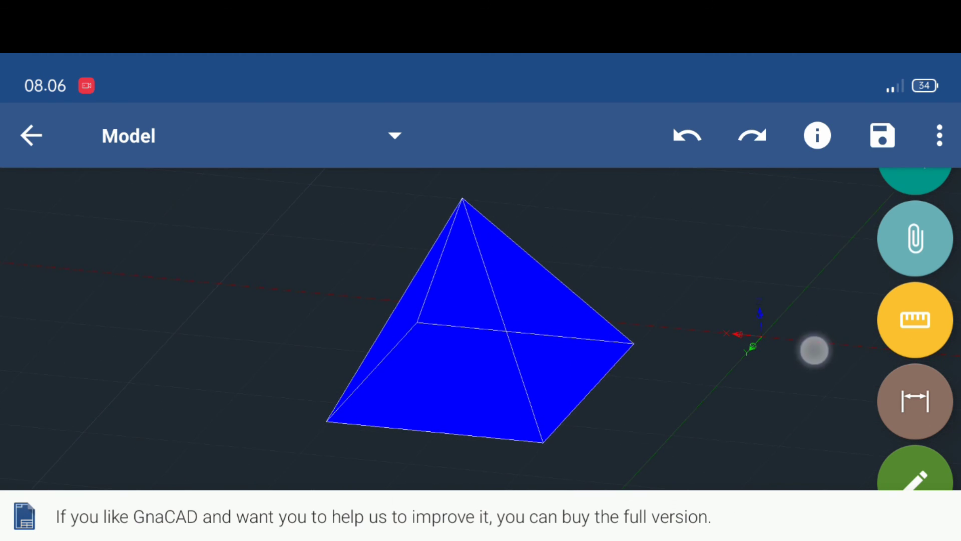